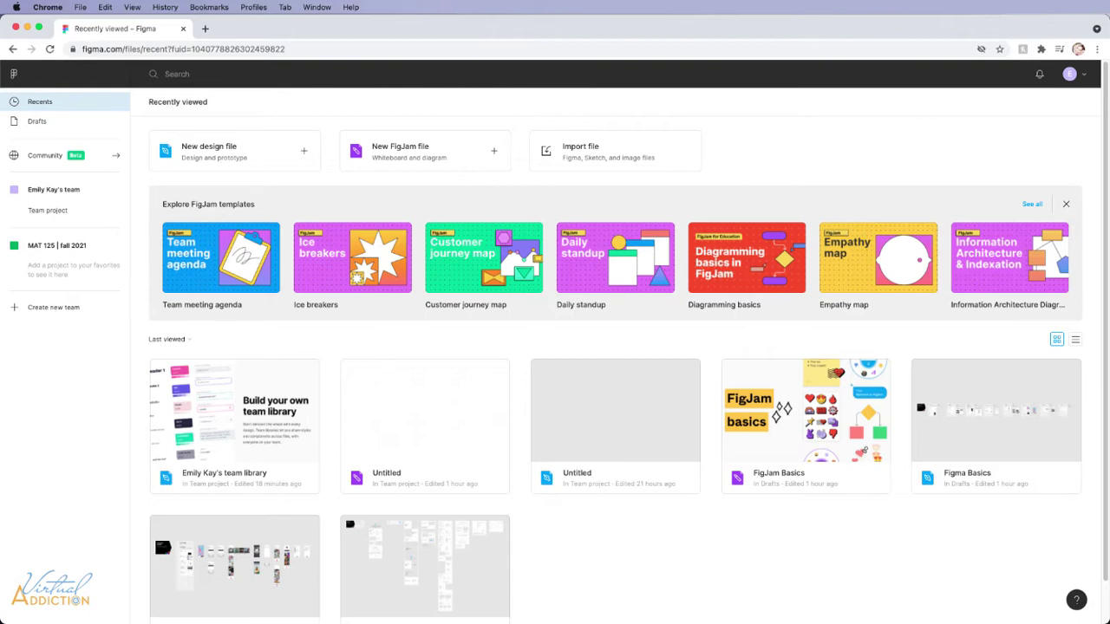
Create a new blank FigJam board from the Figma desktop app, skipping the templates
key("super+Tab")
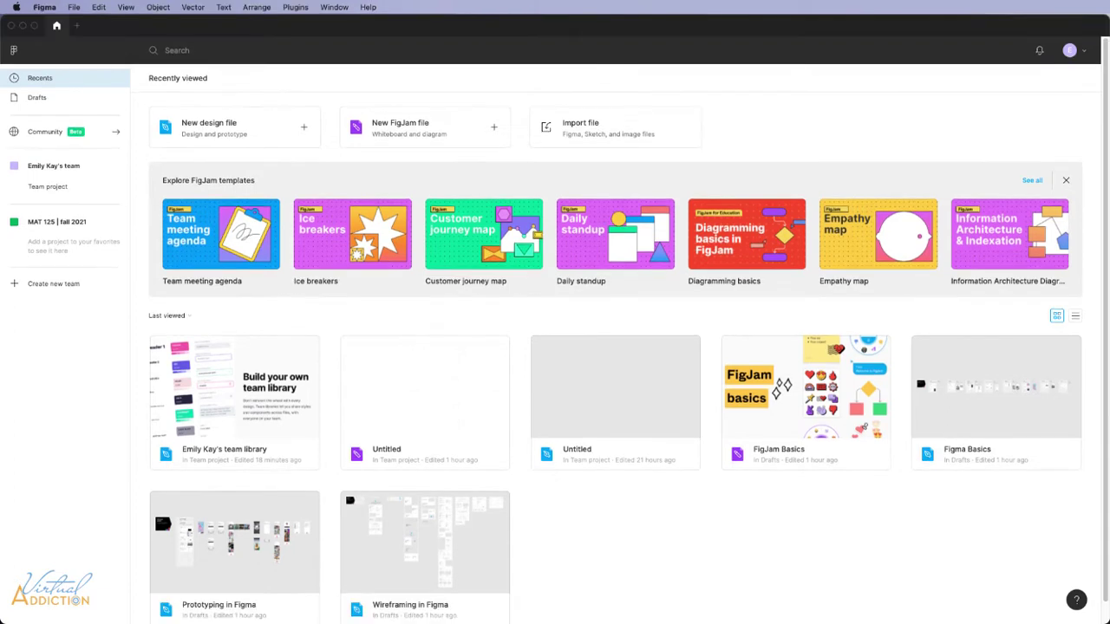
left_click(494, 130)
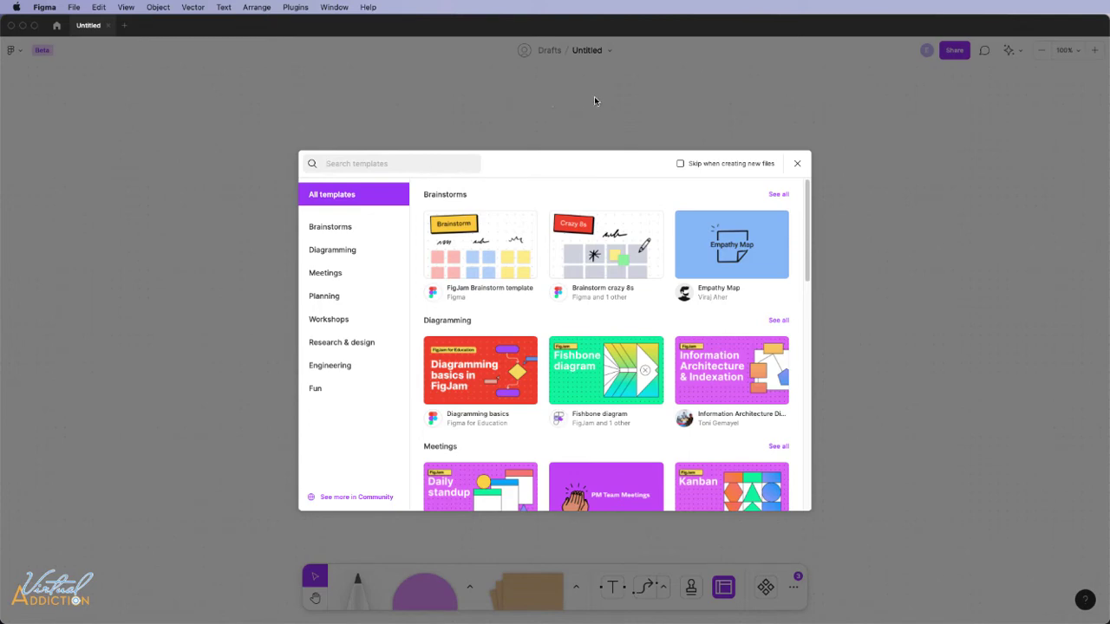
mouse_move(698, 349)
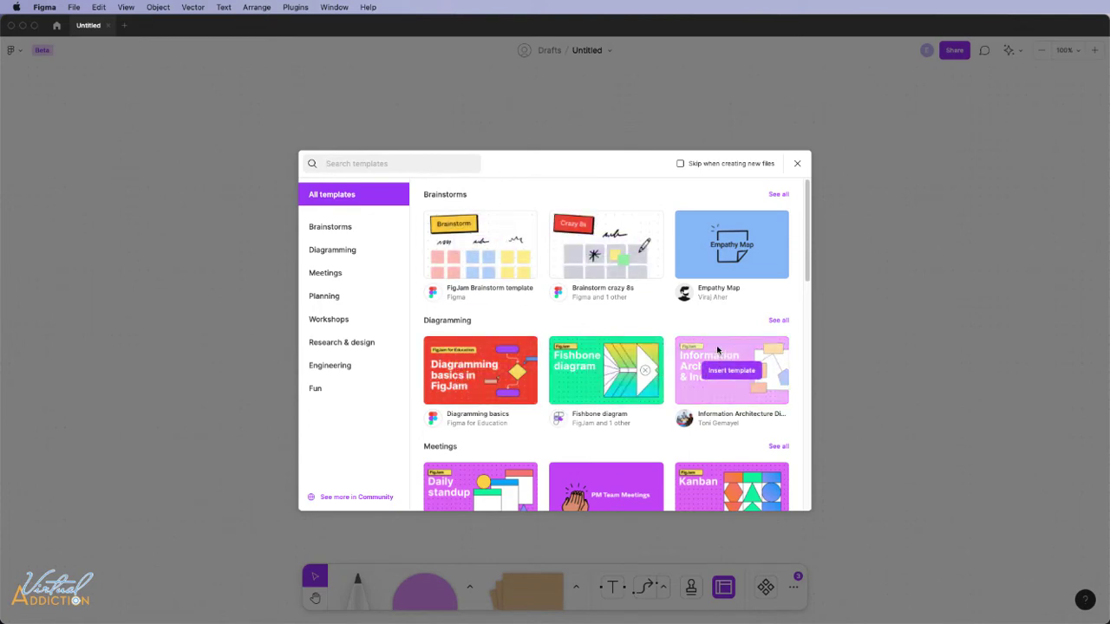
scroll(698, 349, "down", 3)
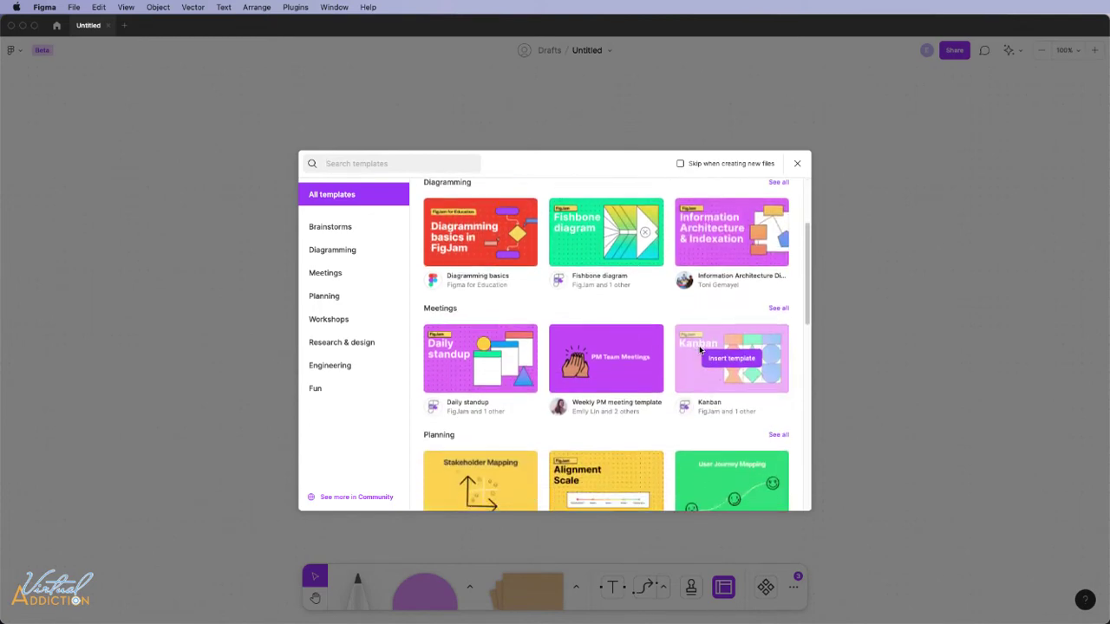
scroll(698, 351, "up", 3)
left_click(797, 163)
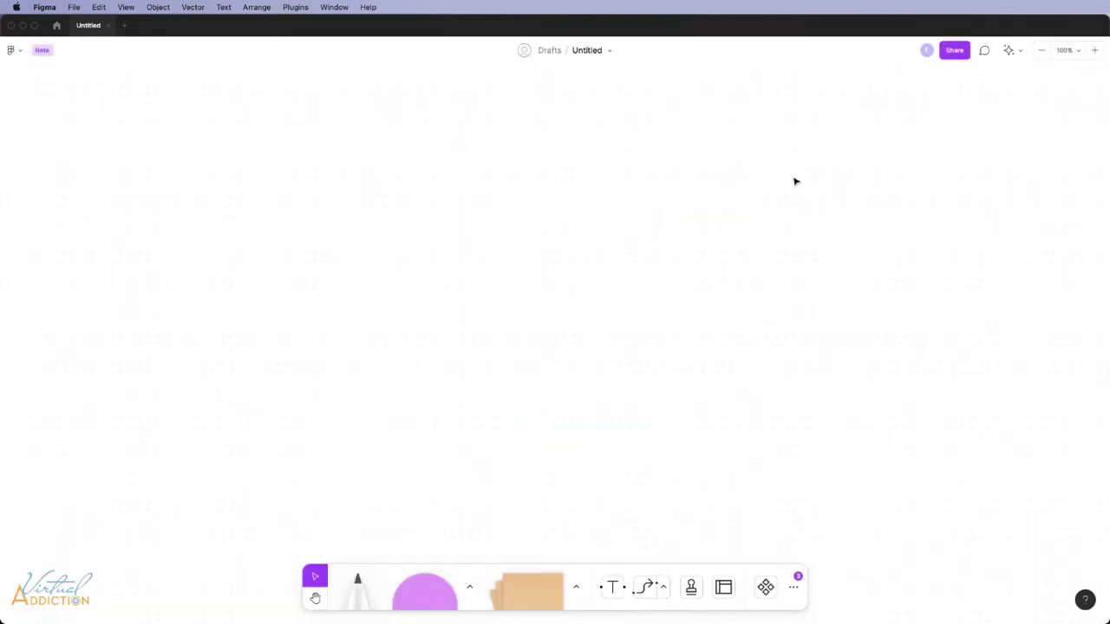
Rename the board to 'my sitemap- v1.0' and choose the square shape type
left_click(582, 49)
type("my sitemap- v1.0")
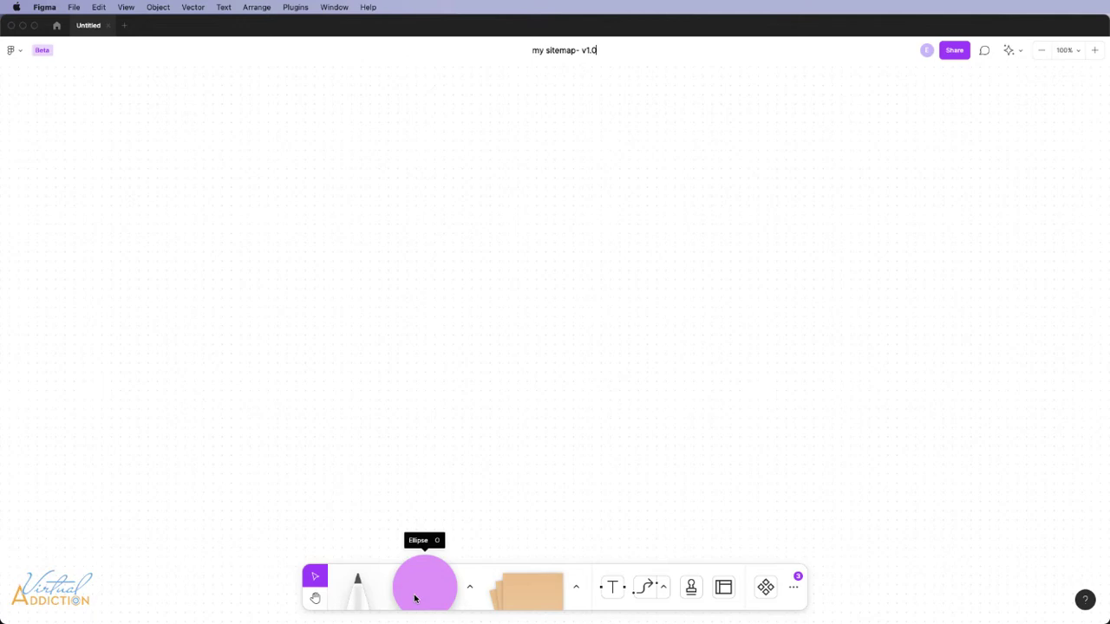
left_click(471, 587)
left_click(444, 529)
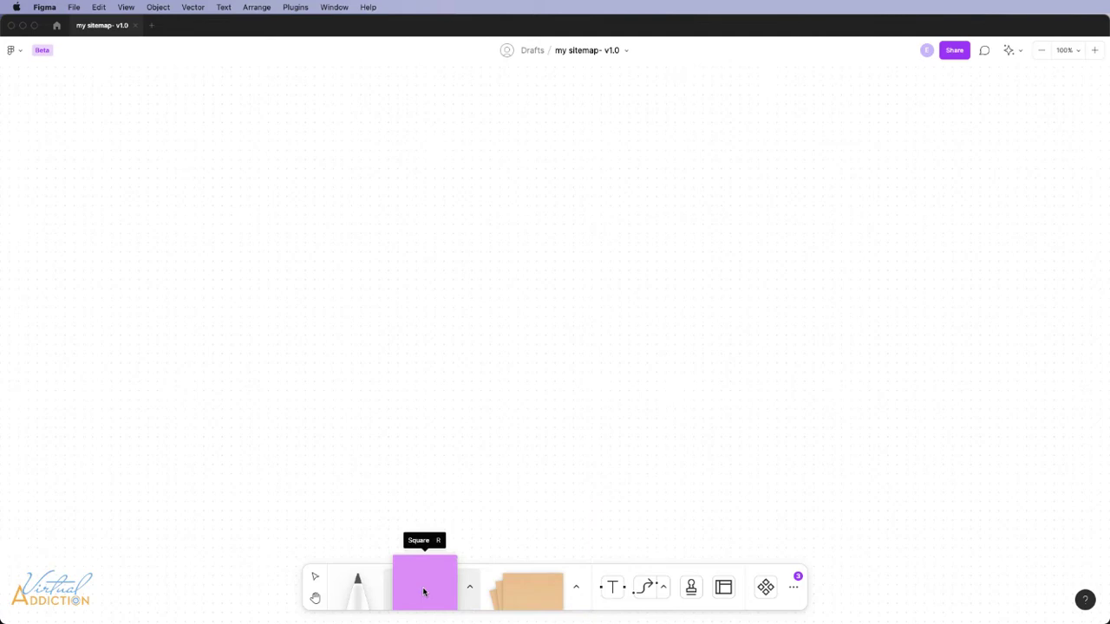
Place a new purple square shape on the board labelled 'Home'
left_click(469, 587)
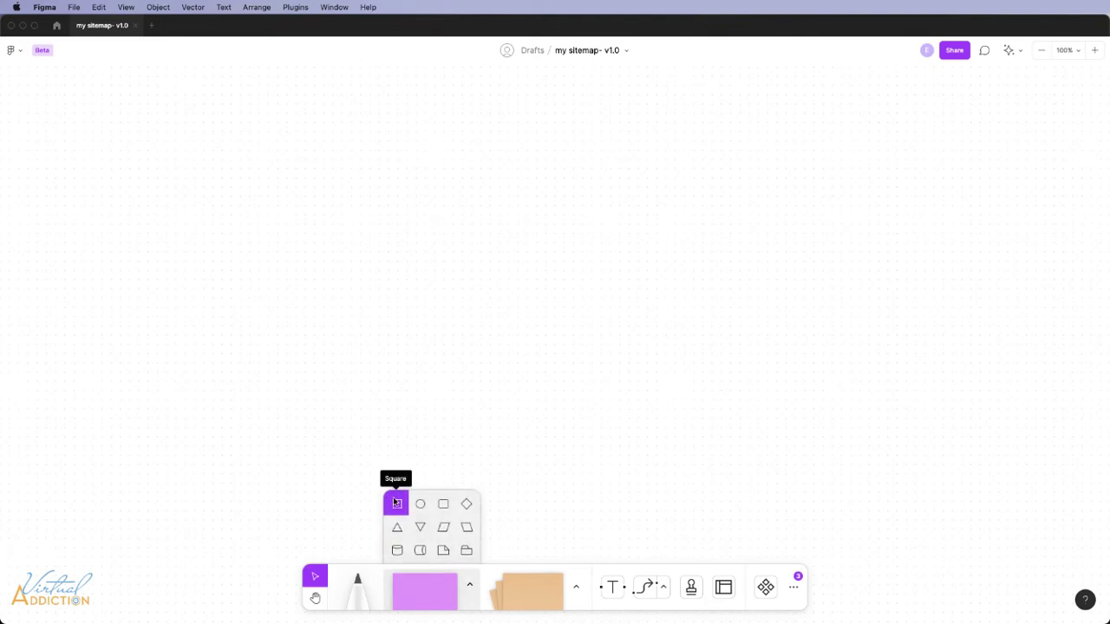
left_click(428, 184)
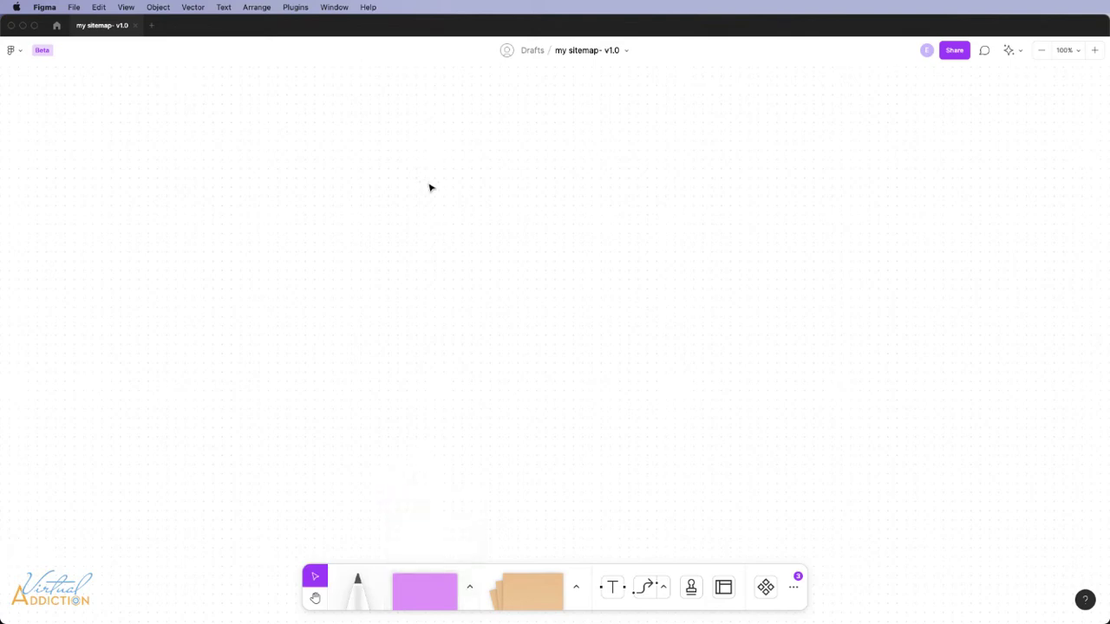
left_click(404, 559)
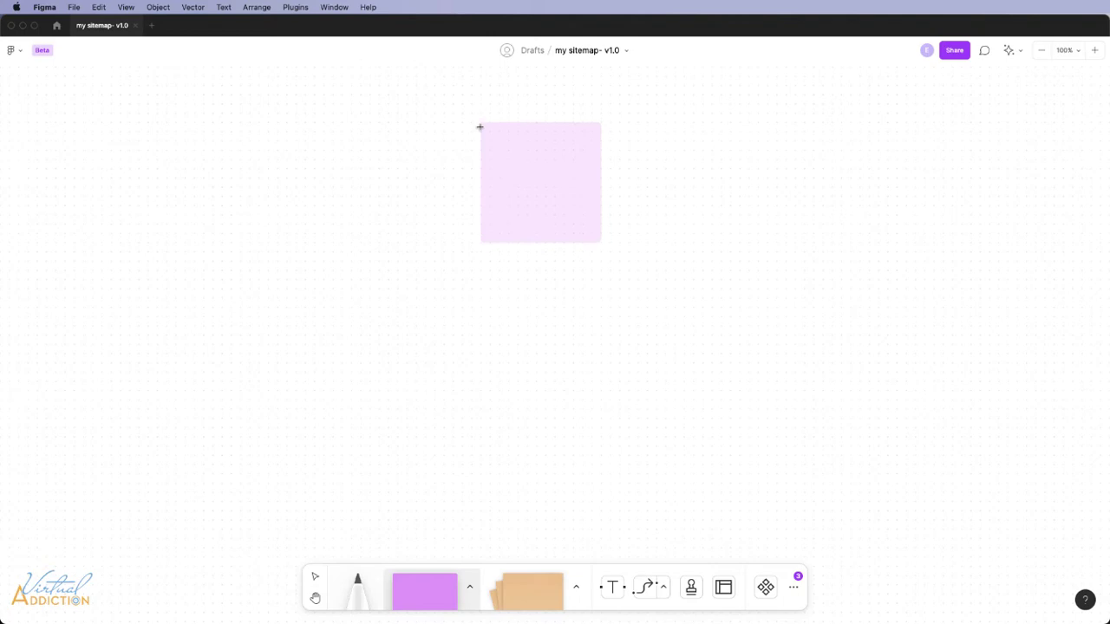
left_click(479, 127)
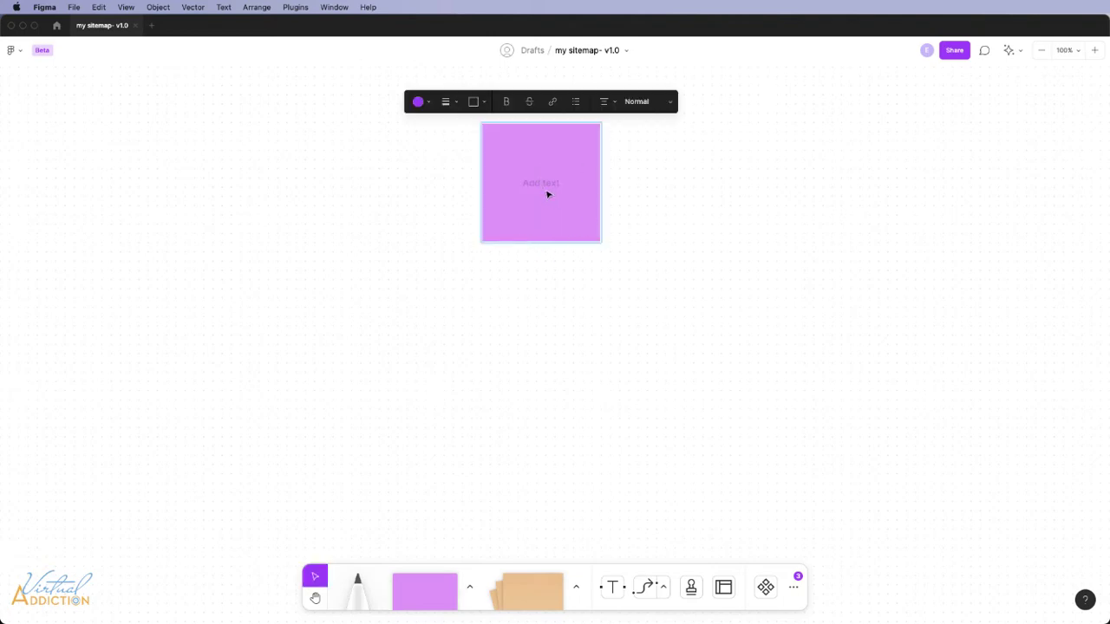
type("Home")
Resize the Home box into a shorter, narrower rectangle
mouse_move(547, 231)
left_click(542, 243)
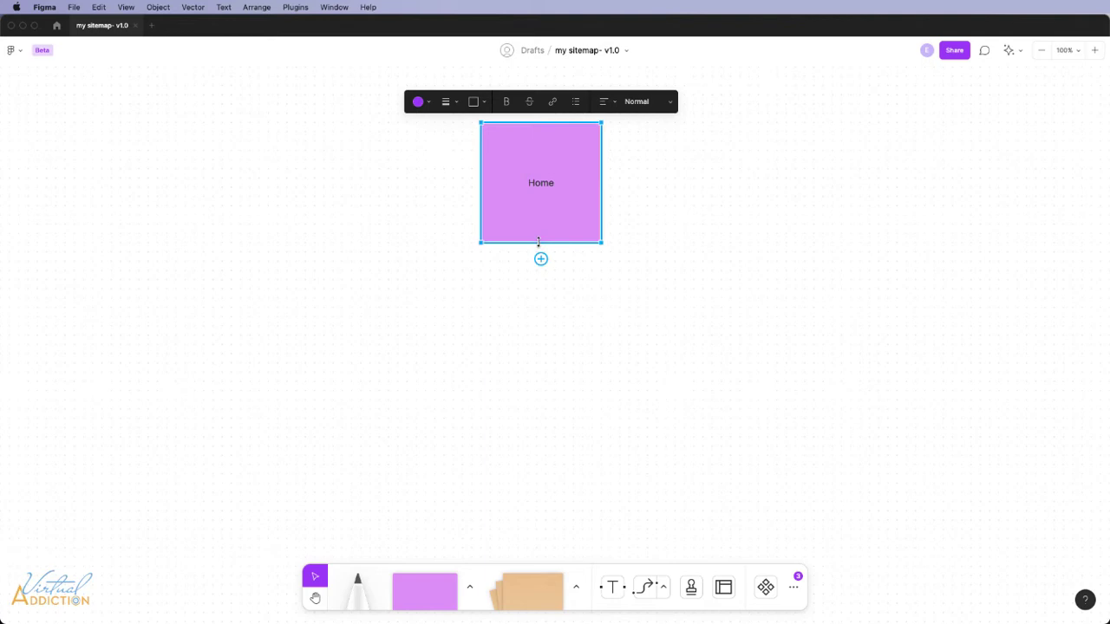
left_click_drag(541, 240, 543, 153)
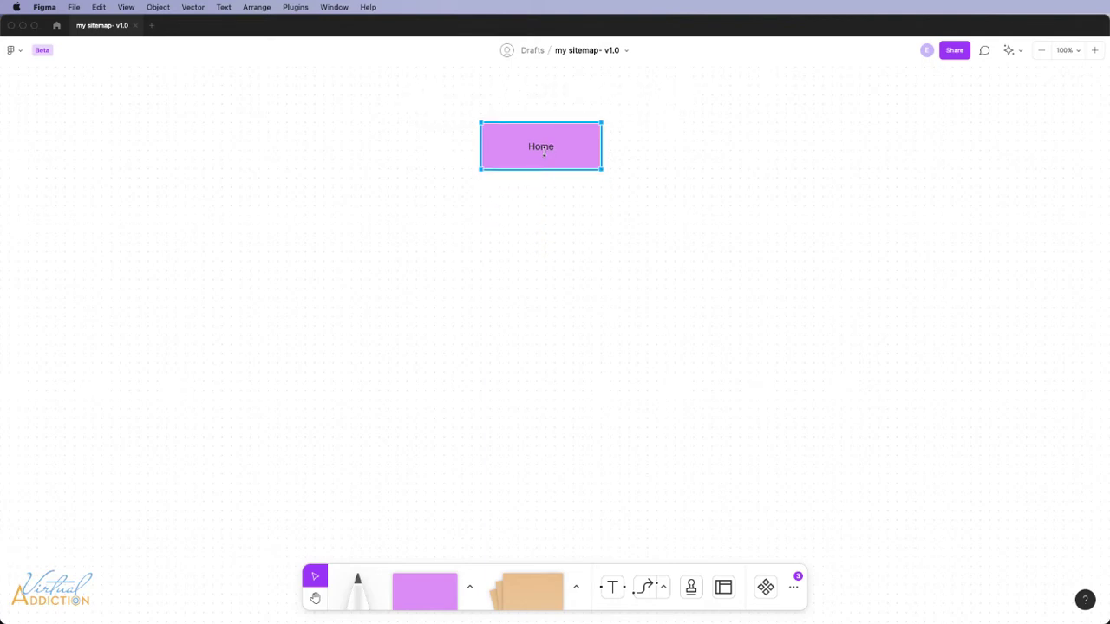
mouse_move(594, 153)
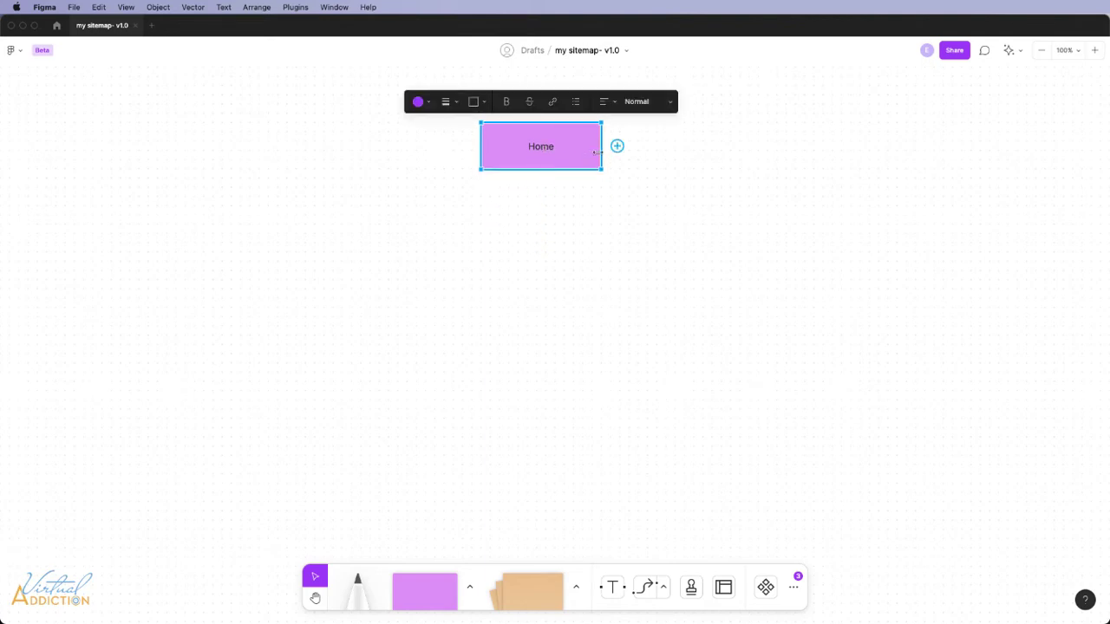
left_click_drag(595, 153, 530, 169)
mouse_move(529, 171)
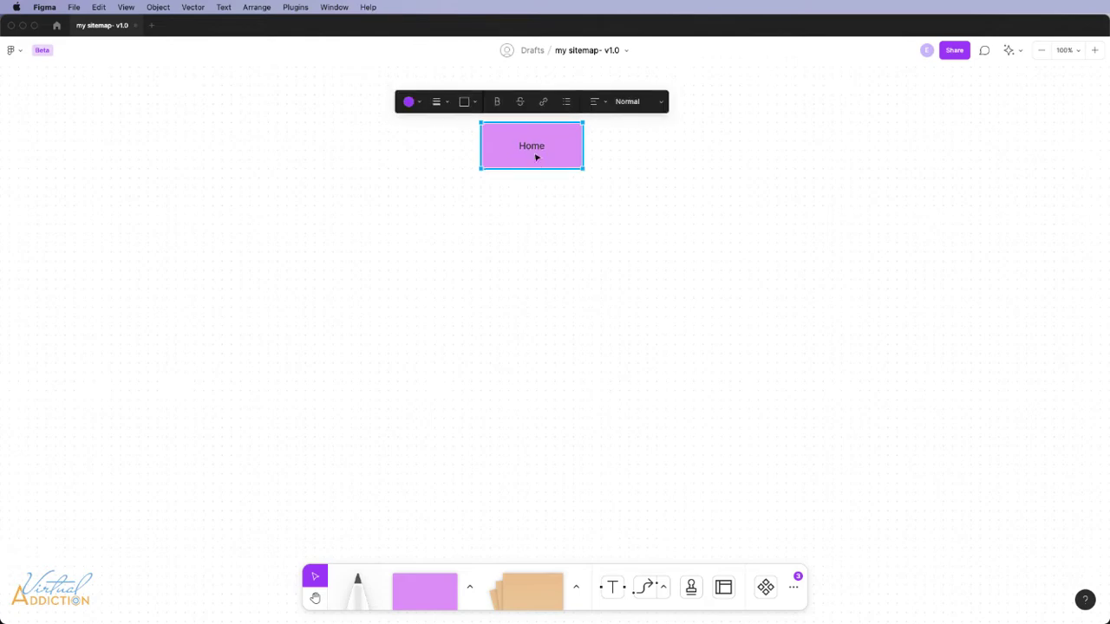
Fill the Home box light blue and centre-align its label
left_click(416, 101)
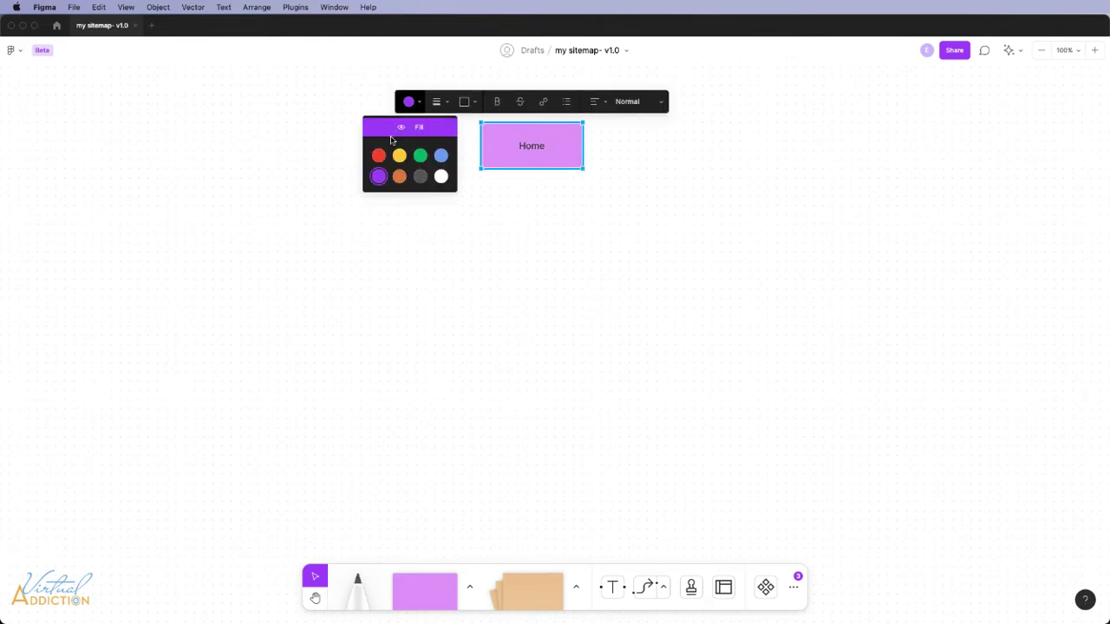
left_click(442, 157)
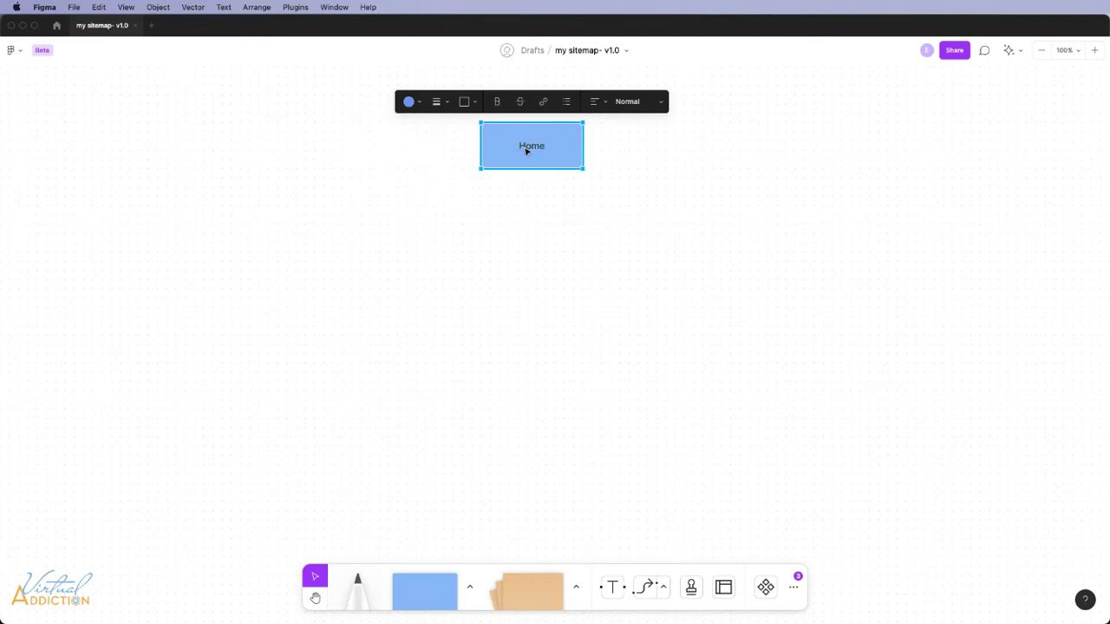
left_click(446, 103)
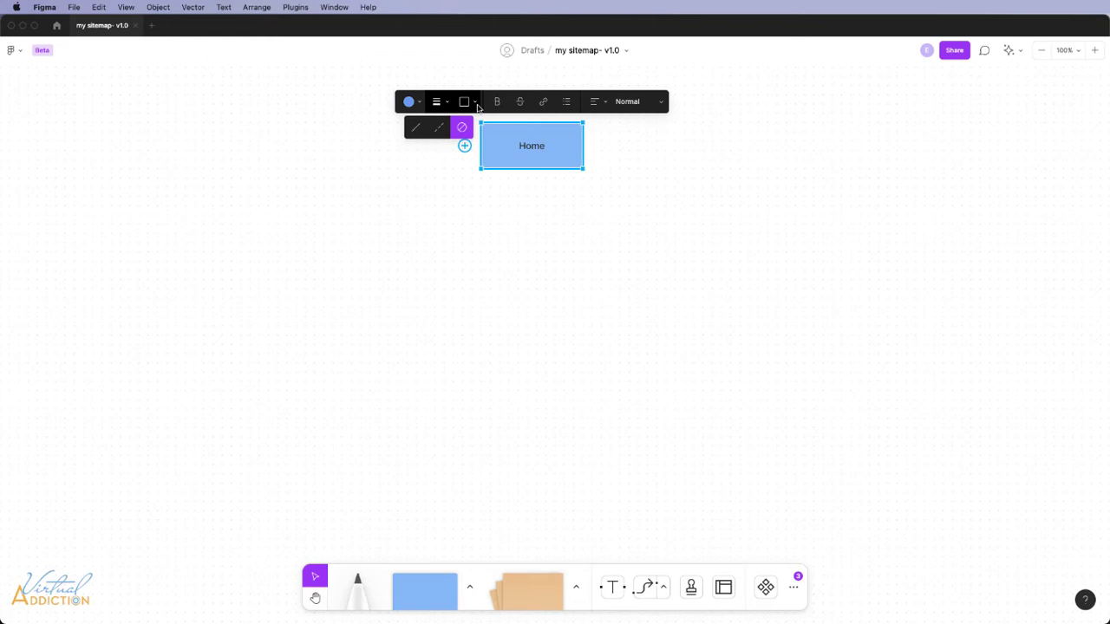
left_click(476, 105)
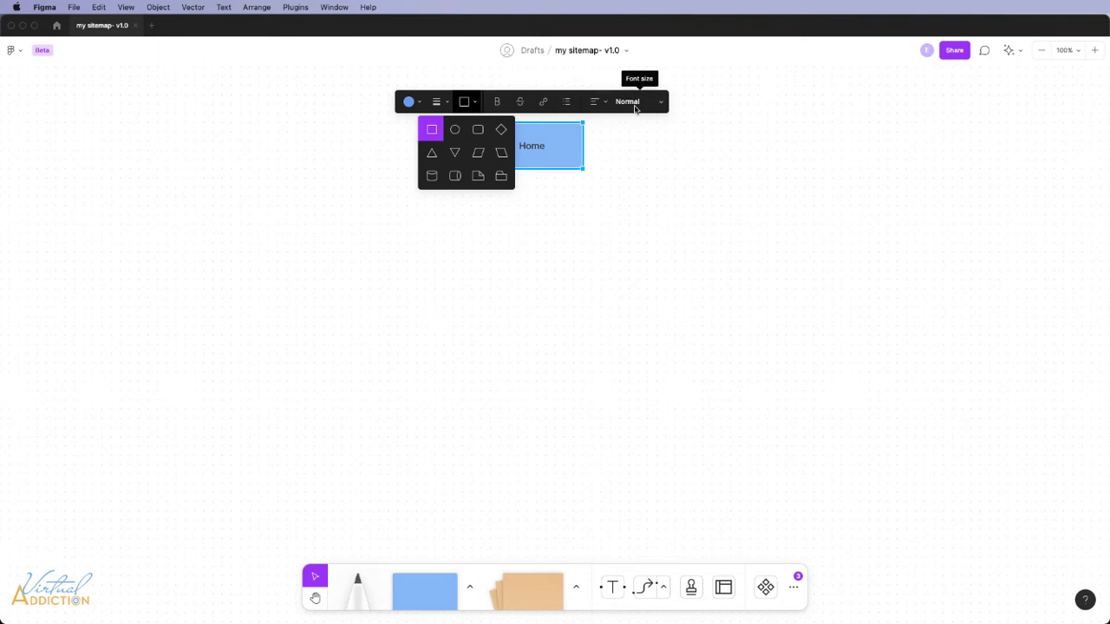
left_click(596, 102)
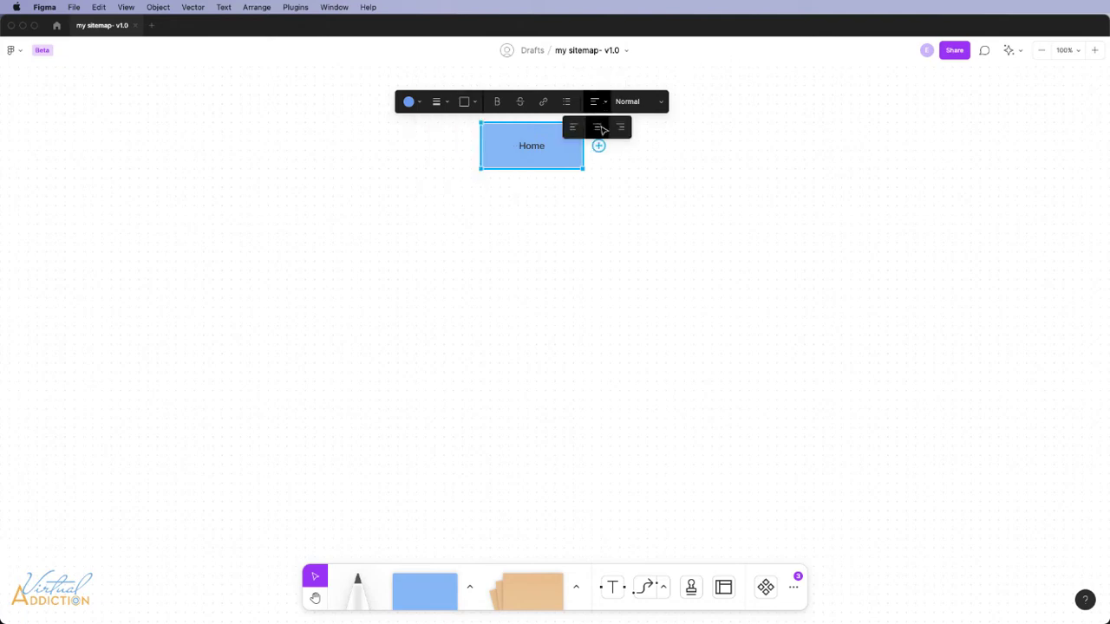
left_click(598, 129)
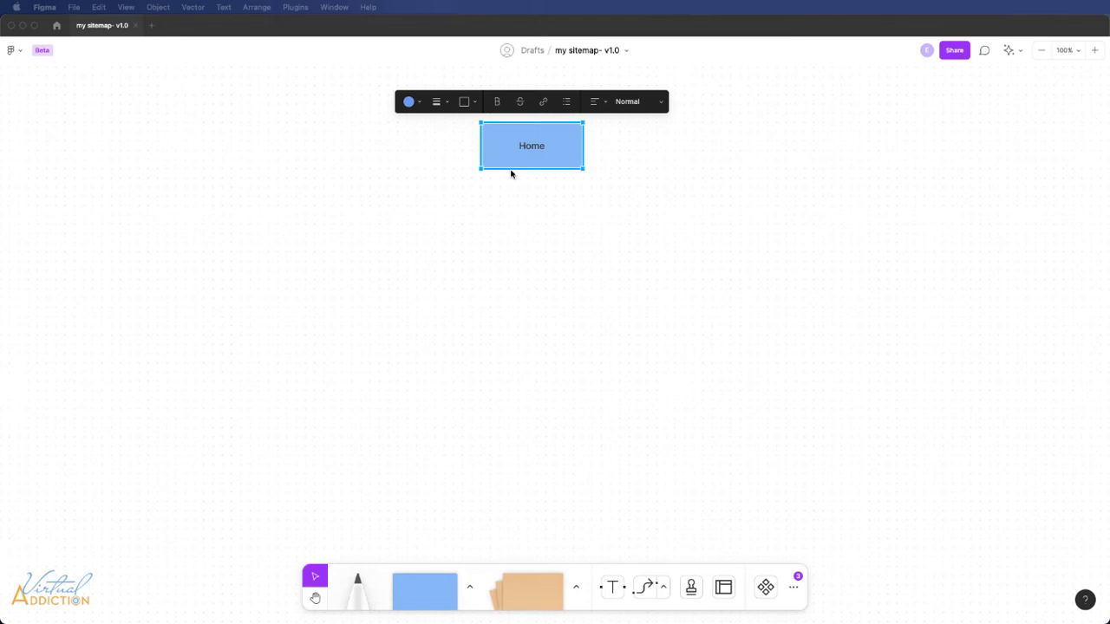
Paste the bulleted sitemap outline into the top-left corner and duplicate Home beneath it
key("super+v")
left_click_drag(171, 282, 90, 222)
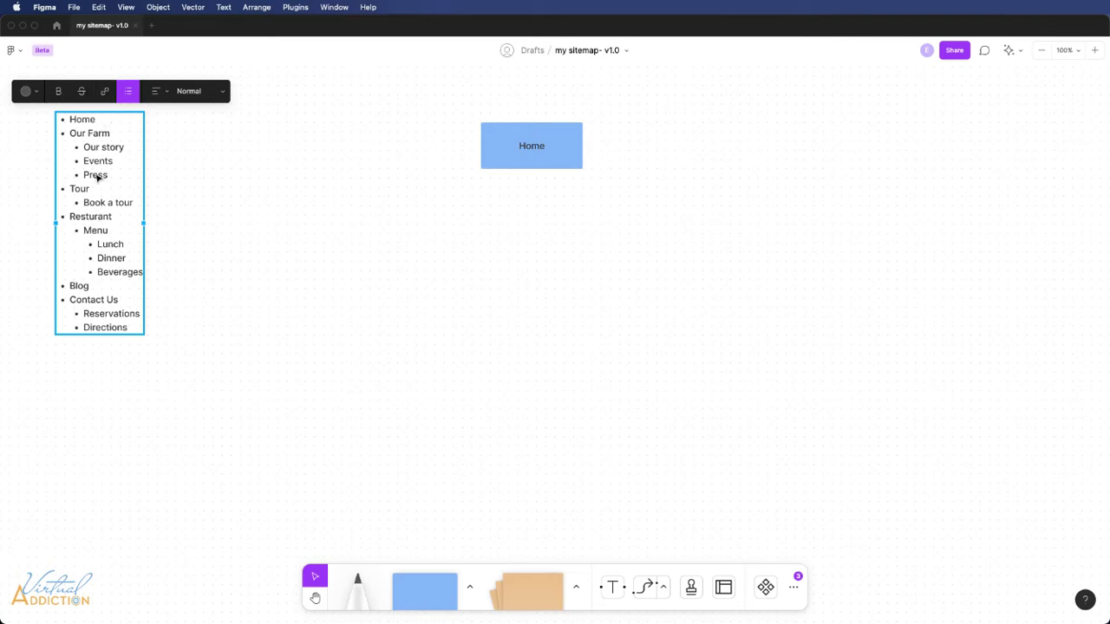
left_click_drag(97, 178, 69, 142)
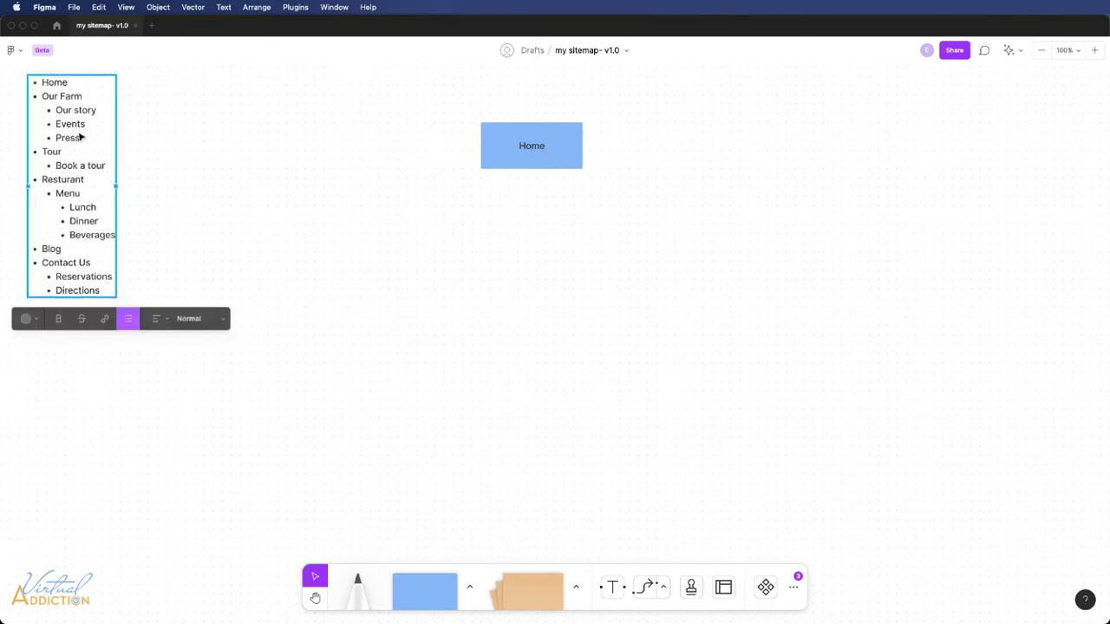
left_click(524, 167)
left_click_drag(533, 163, 533, 228, "alt")
Relabel the Home copy 'Our Farm' and add a 'Tour' box beside it
double_click(532, 218)
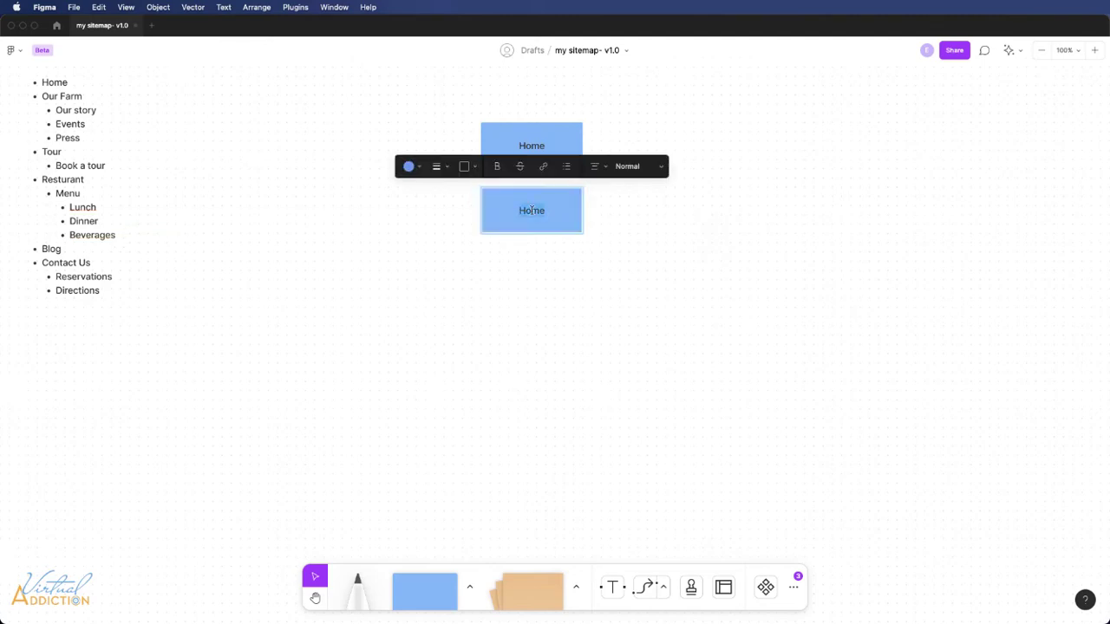
type("Our Farm")
key("Escape")
left_click_drag(528, 231, 397, 221)
double_click(396, 219)
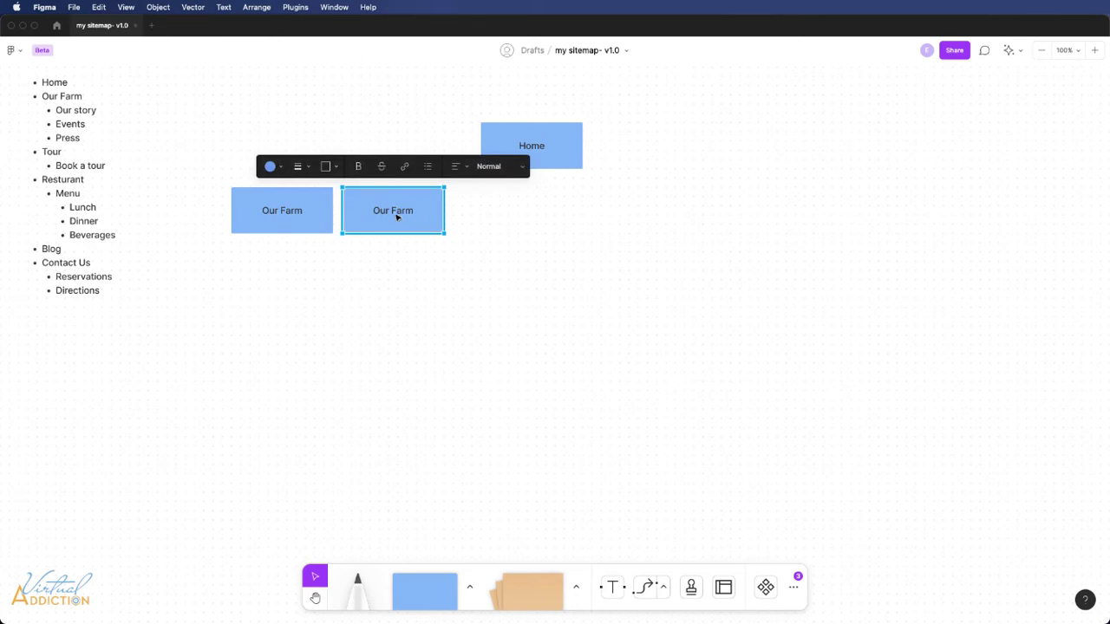
type("Tour")
left_click(378, 249)
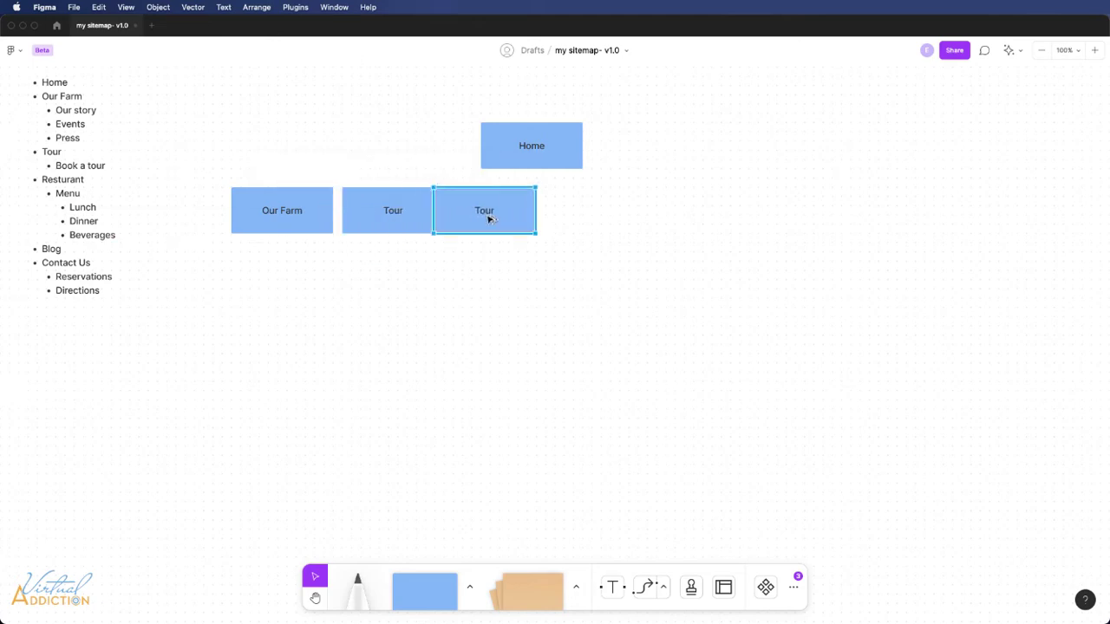
Add a 'Resturant' box to the right of Tour
left_click_drag(488, 220, 508, 216)
double_click(508, 216)
type("restura")
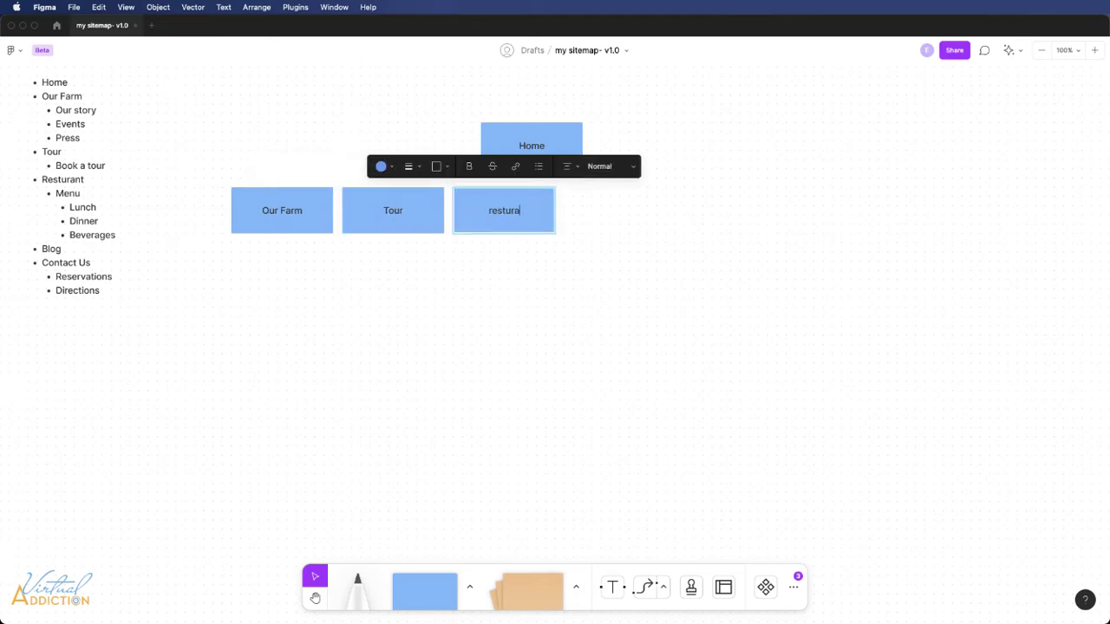
type("nt")
key("BackSpace")
key("BackSpace")
key("BackSpace")
key("BackSpace")
key("BackSpace")
key("BackSpace")
key("BackSpace")
key("BackSpace")
key("BackSpace")
type("Resturant")
key("Escape")
Add 'Blog' and 'Contact us' boxes to complete the row
left_click_drag(510, 224, 727, 216)
double_click(617, 213)
type("Blog")
key("Escape")
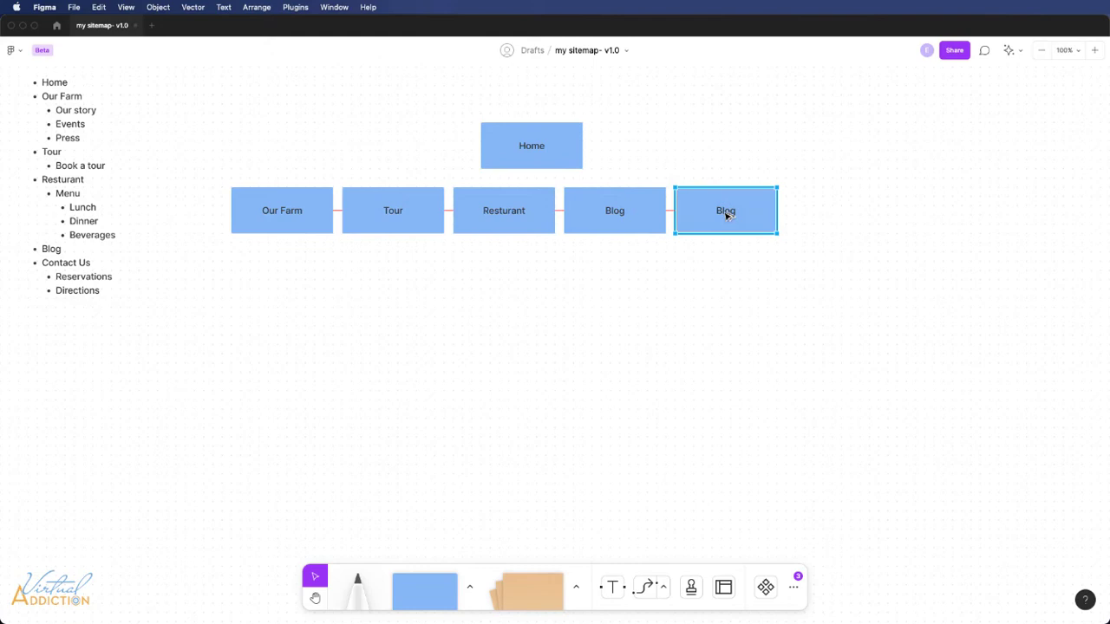
double_click(726, 216)
type("Contact us")
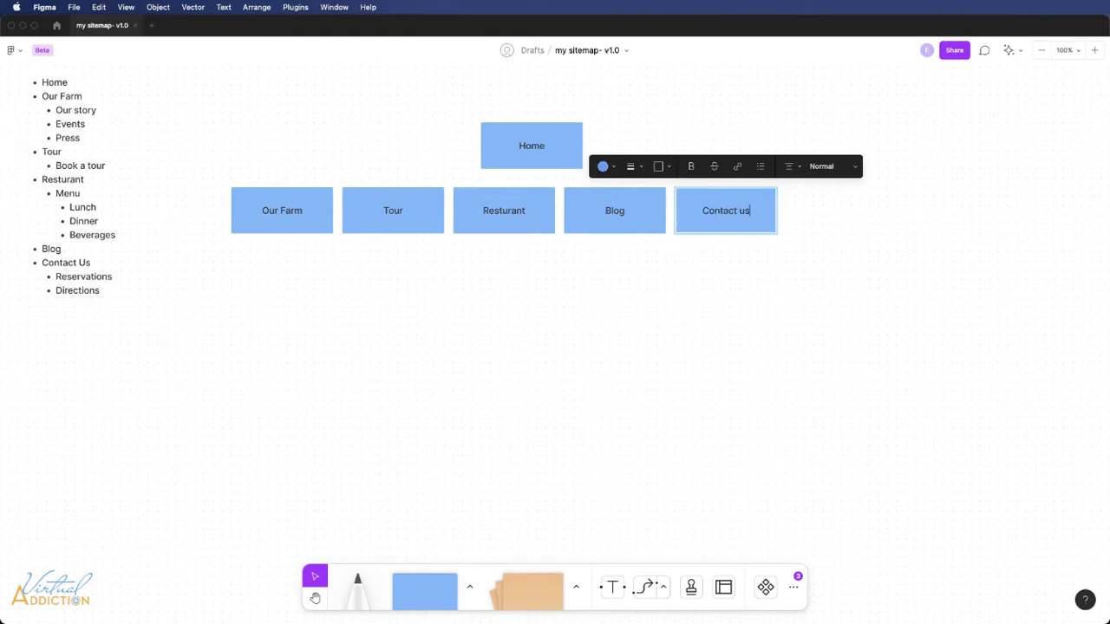
key("BackSpace")
key("BackSpace")
Finish the 'Contact Us' label and create a 'Press' box below Our Farm
type("Us")
key("Escape")
key("Escape")
left_click(273, 223)
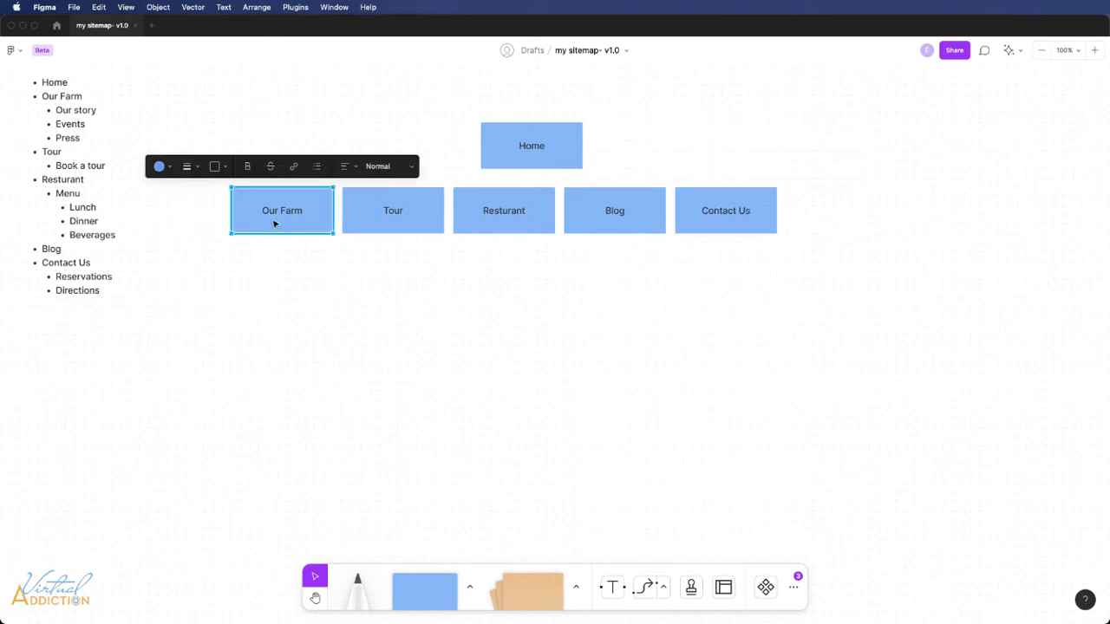
left_click_drag(277, 221, 176, 276)
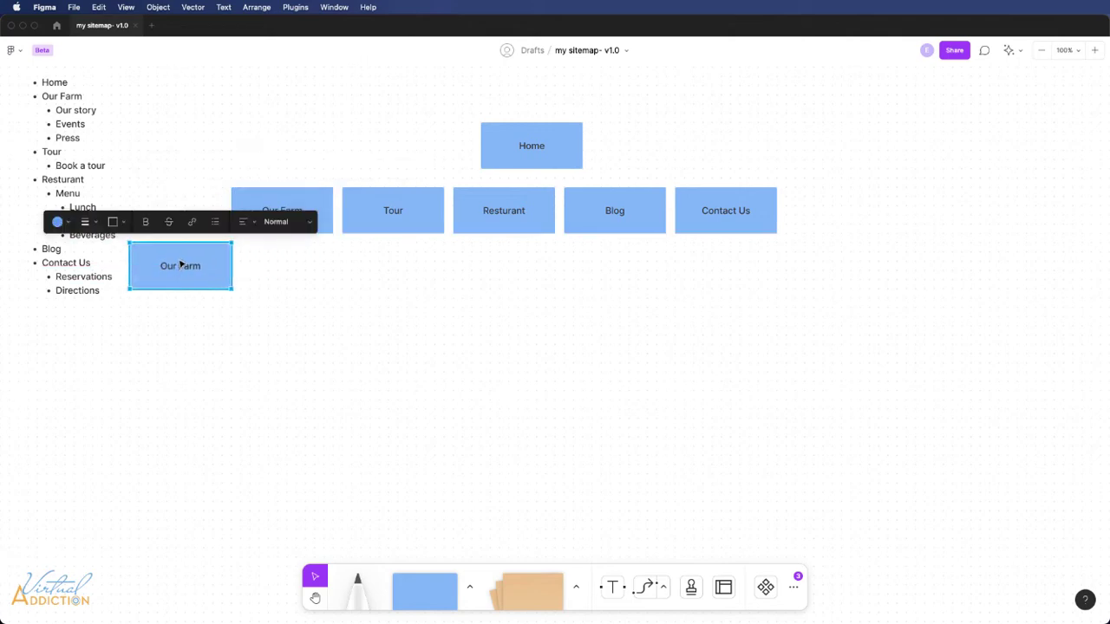
double_click(180, 264)
key("ctrl+a")
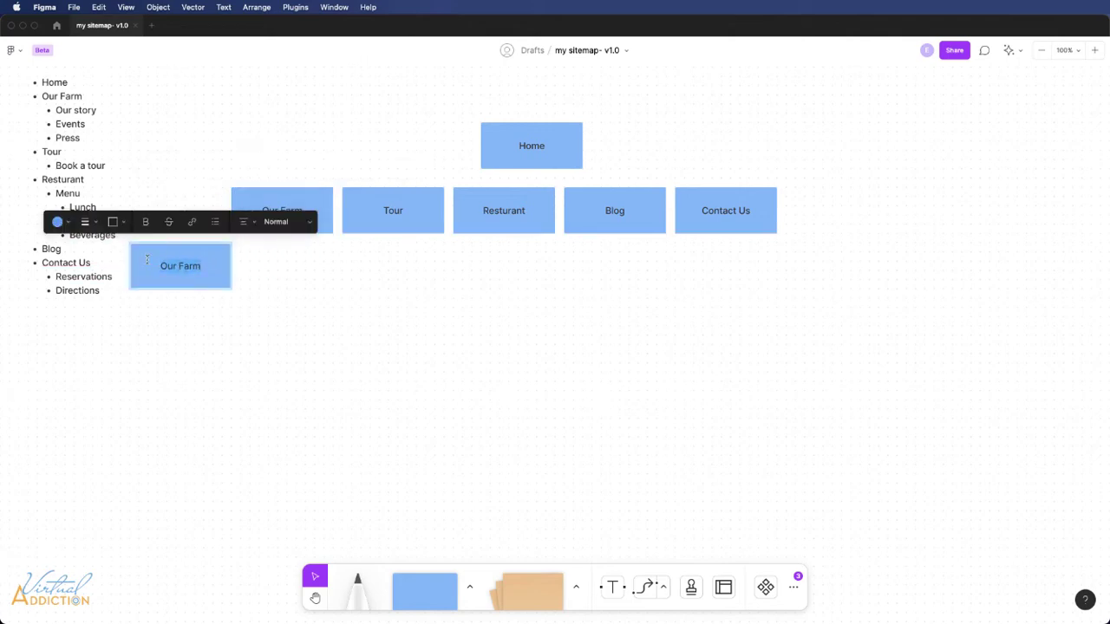
type("Press")
left_click(245, 297)
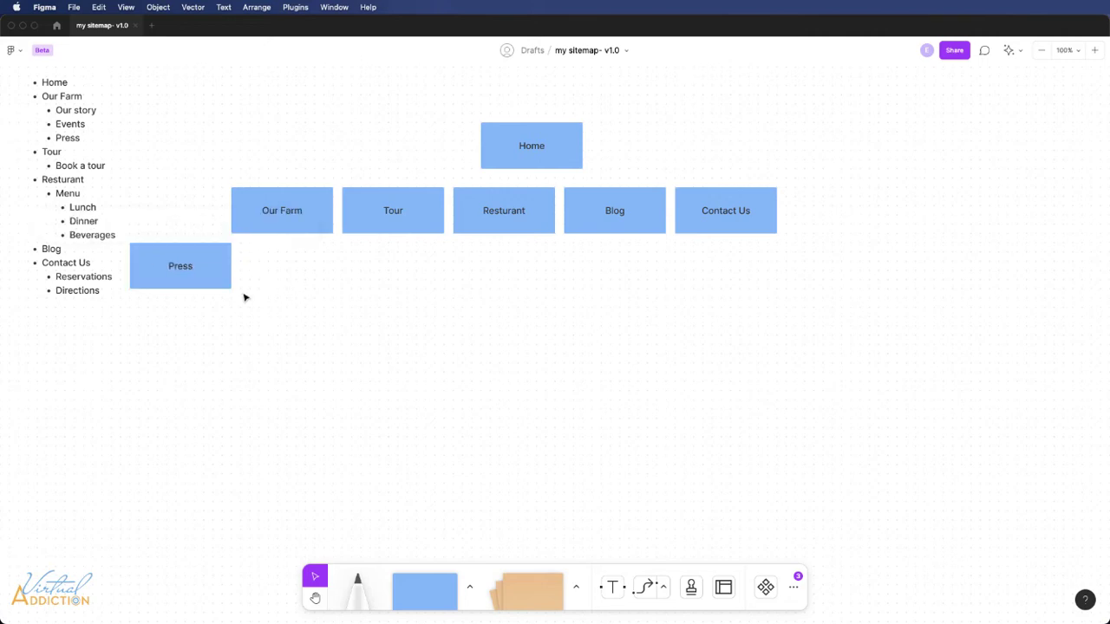
Add 'Events' and 'Our Story' boxes to the right of Press
left_click(189, 277)
left_click_drag(188, 278, 308, 284, "alt")
double_click(297, 265)
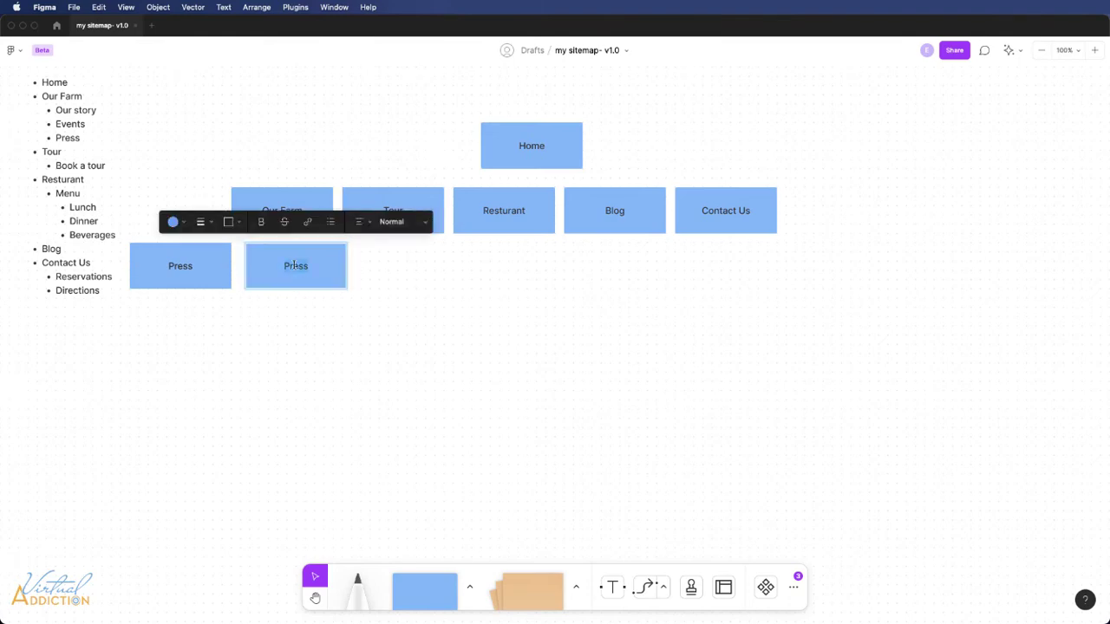
type("Events")
left_click(304, 282)
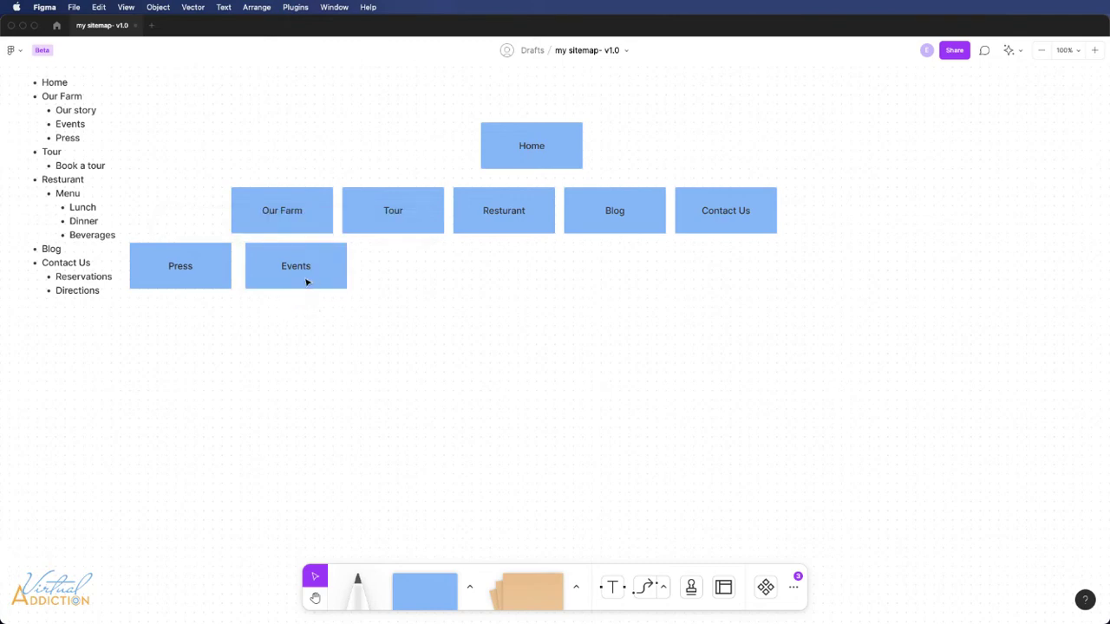
left_click_drag(307, 283, 422, 287)
double_click(405, 269)
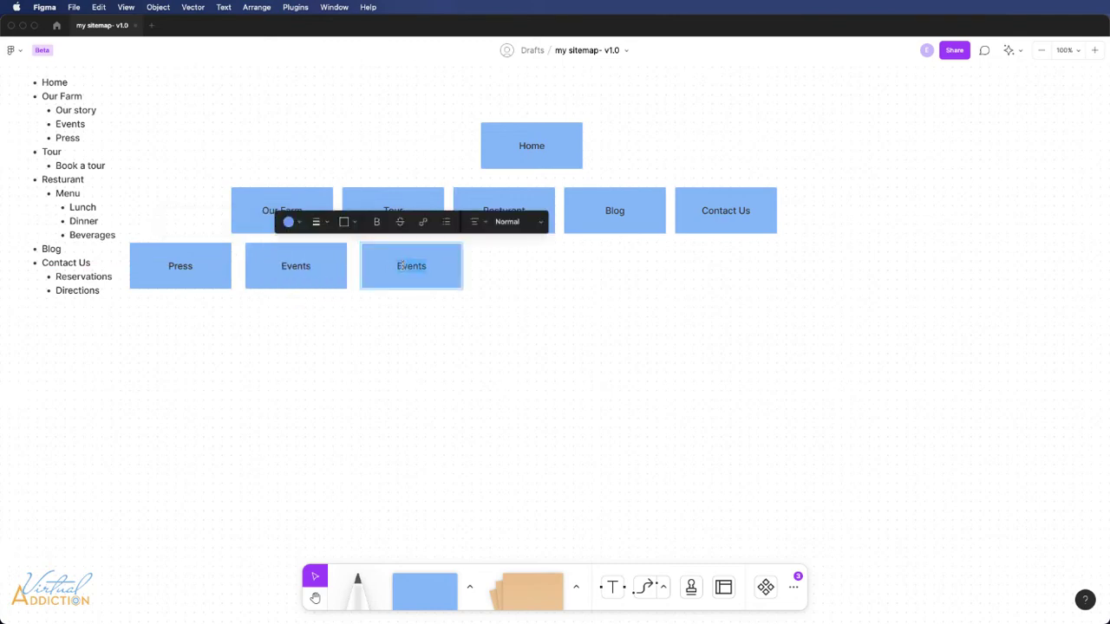
type("Our Story")
left_click(407, 334)
Shift the Press, Events and Our Story boxes further left
left_click_drag(442, 333, 179, 253)
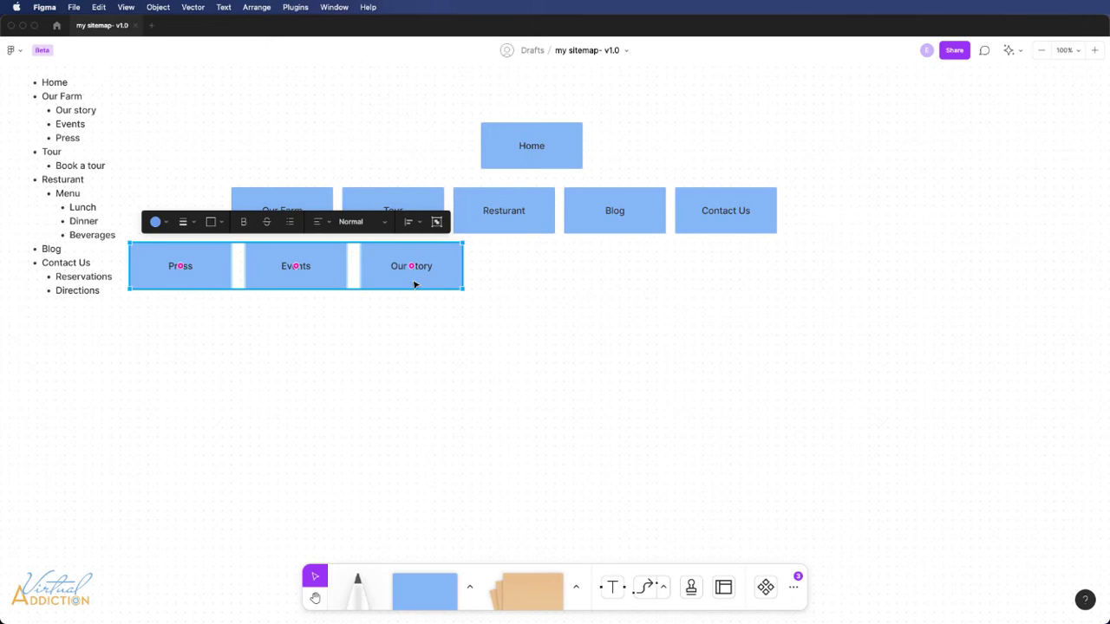
left_click_drag(415, 284, 357, 286)
left_click(330, 341)
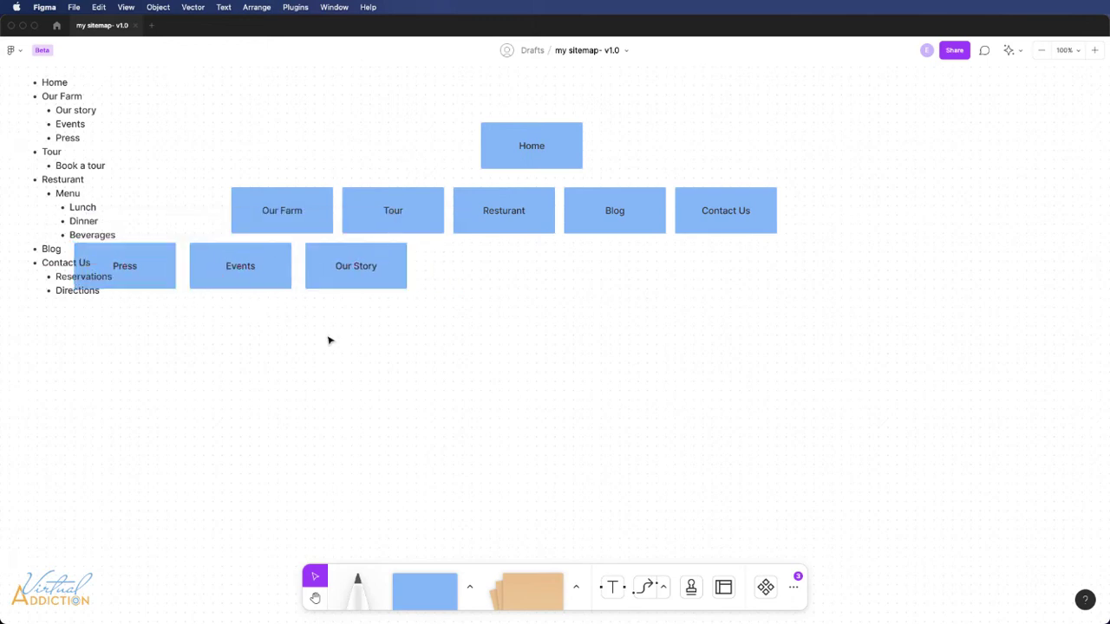
left_click_drag(460, 265, 275, 287)
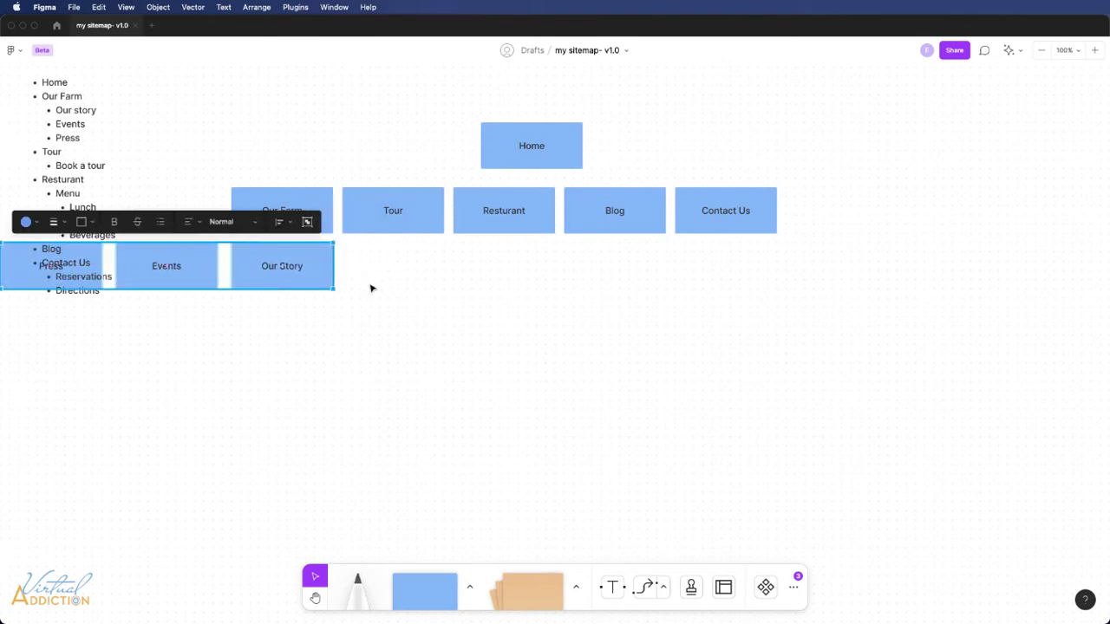
scroll(381, 286, "left", 3)
Add 'Book a tour', 'Menu', 'Reservations' and 'Directions' boxes to the lower row
left_click_drag(508, 224, 508, 280)
double_click(508, 266)
type("Book a tour")
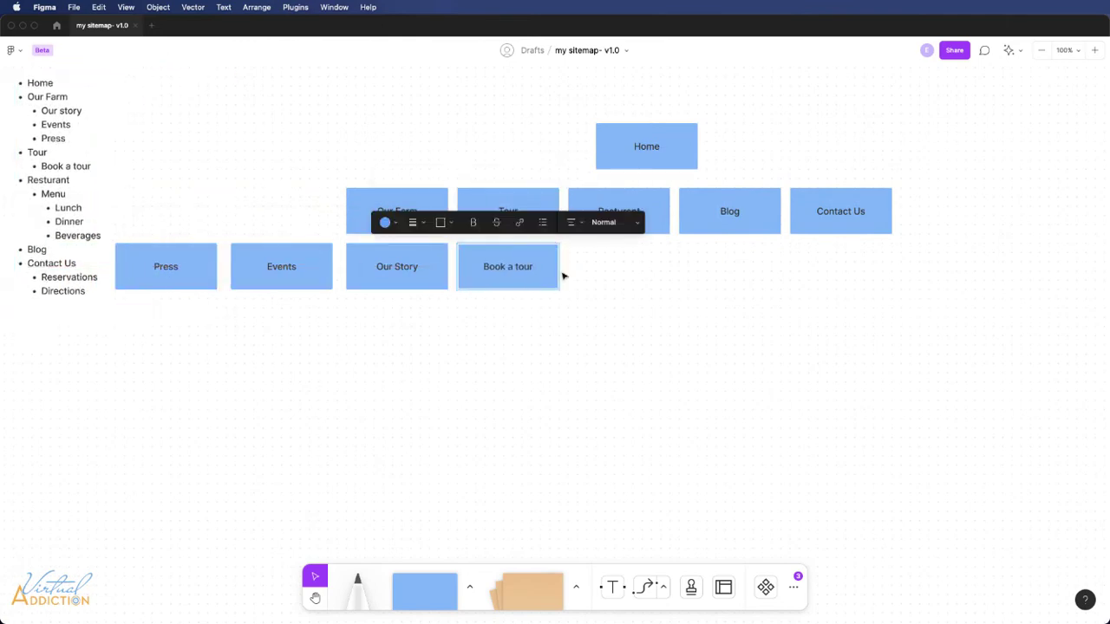
left_click_drag(619, 227, 916, 280)
double_click(619, 268)
type("Menu")
double_click(805, 277)
type("Reservations")
double_click(907, 266)
type("Directions")
Stack 'Lunch' and 'Dinner' boxes beneath the Menu box
left_click_drag(630, 286, 648, 340)
double_click(640, 321)
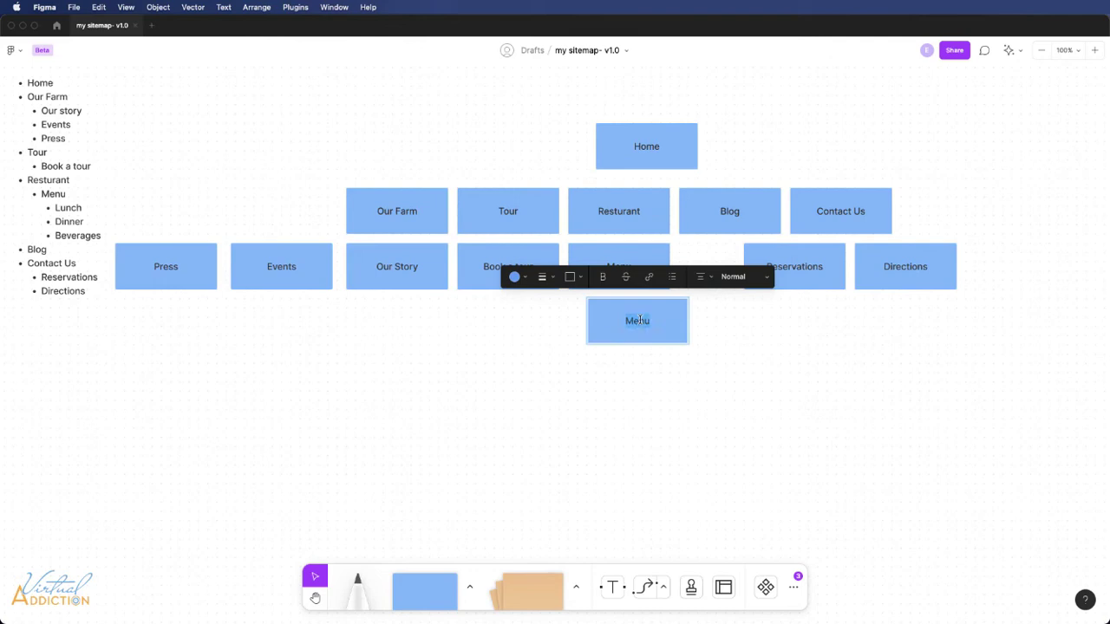
type("Lunch")
left_click_drag(654, 336, 656, 391)
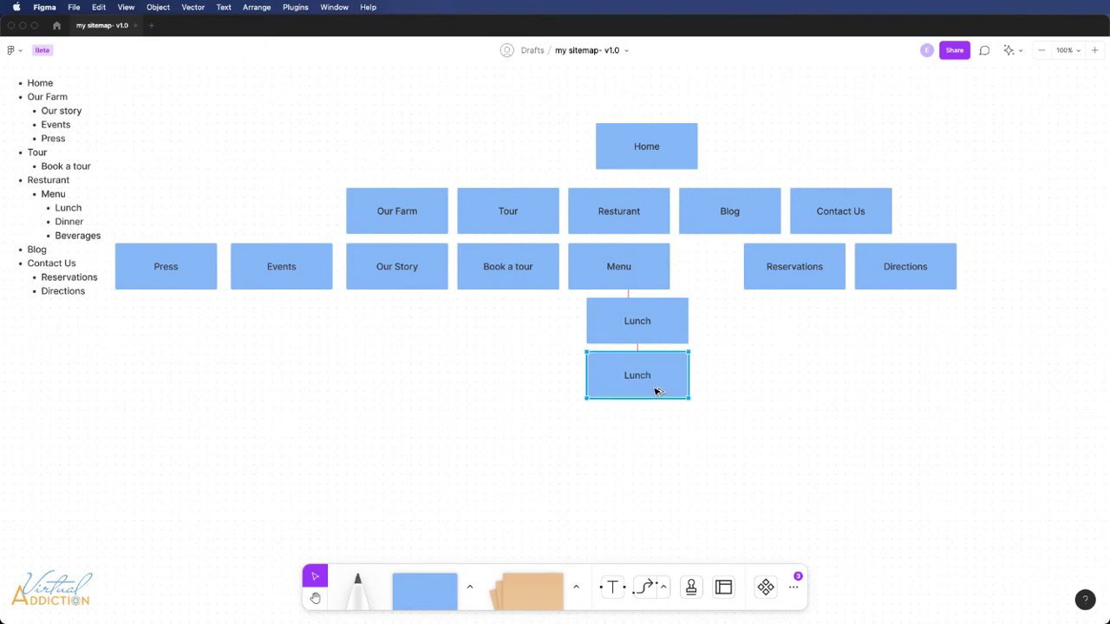
double_click(634, 375)
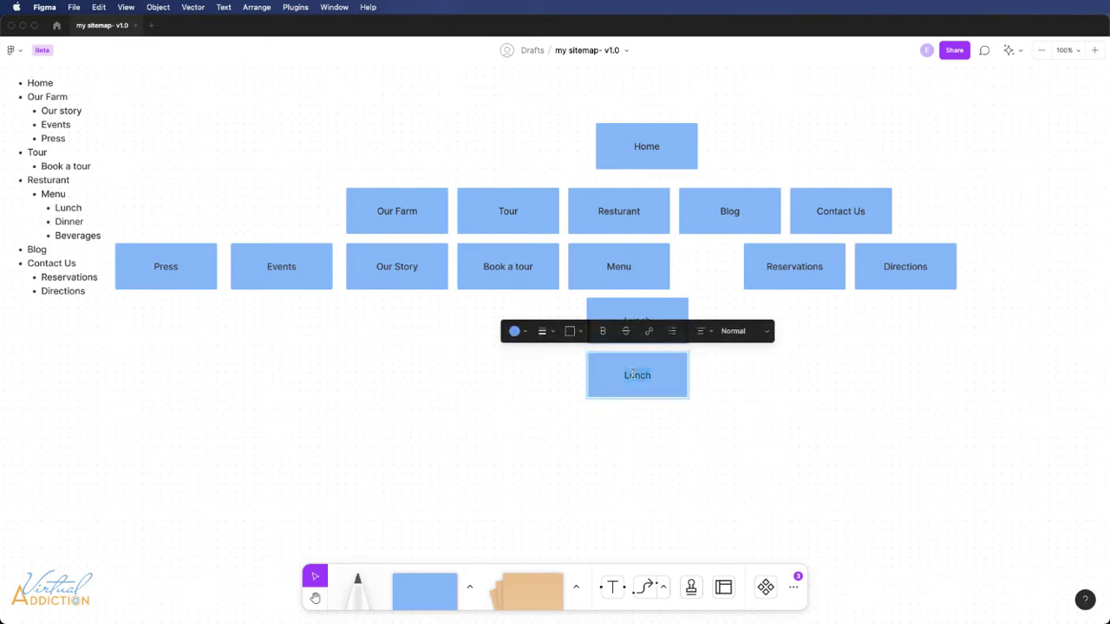
type("Dinner")
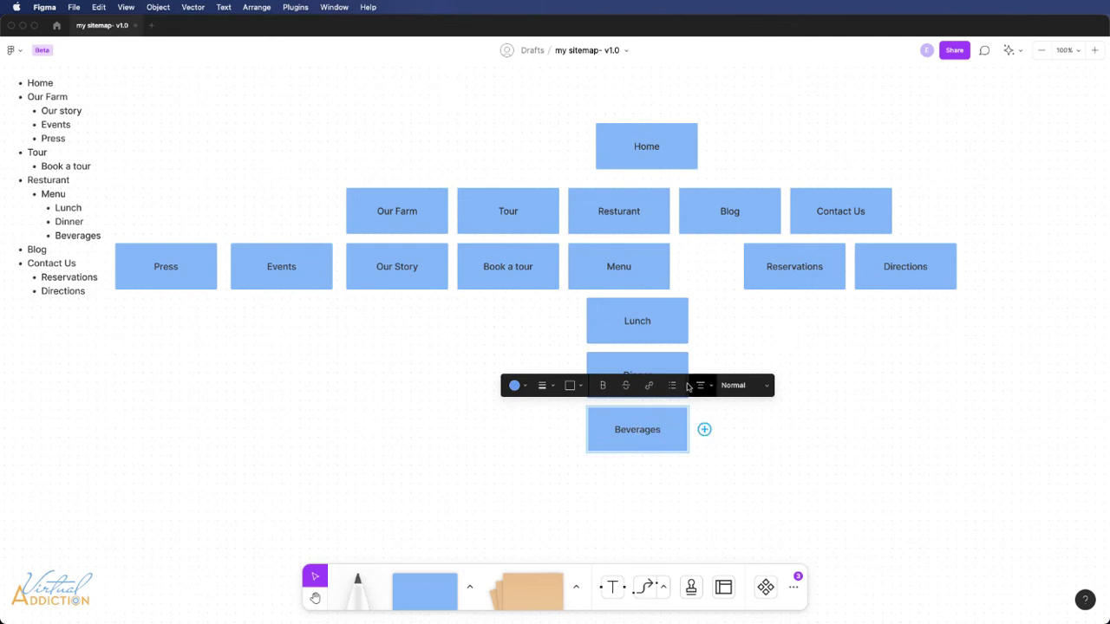
left_click(846, 394)
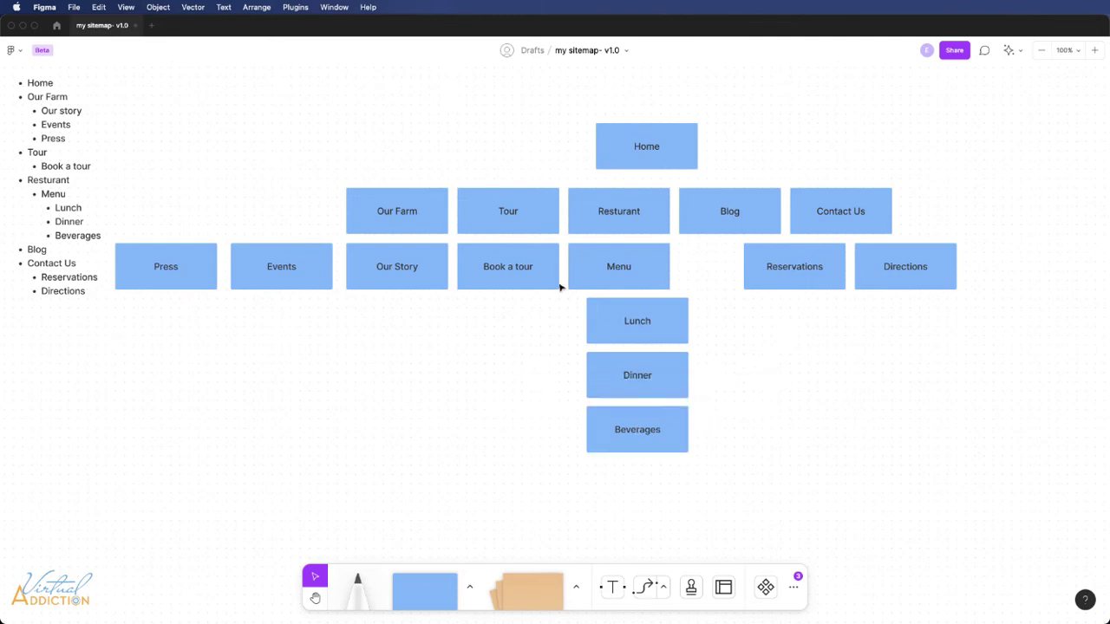
Connect Home to the Resturant, Blog and Contact Us boxes with connectors
left_click(665, 589)
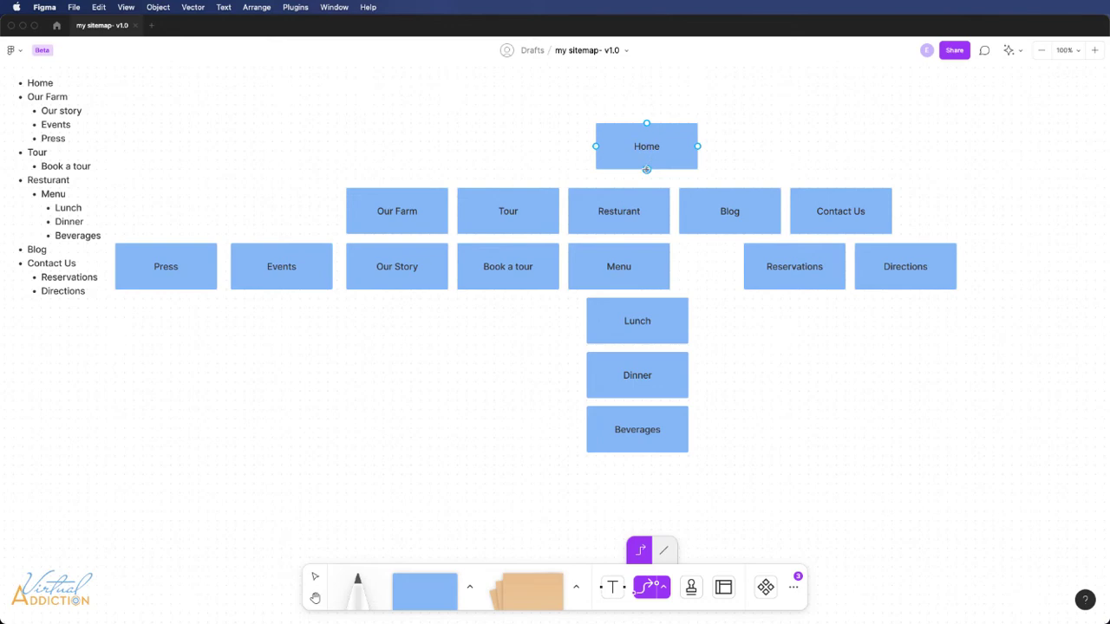
left_click_drag(646, 169, 616, 189)
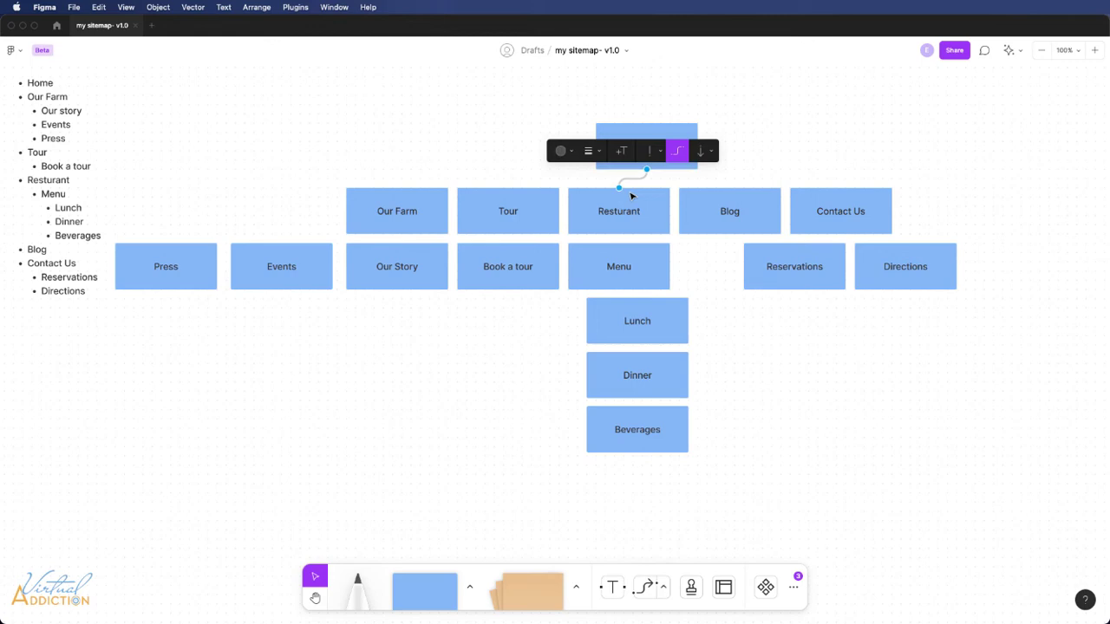
left_click(671, 167)
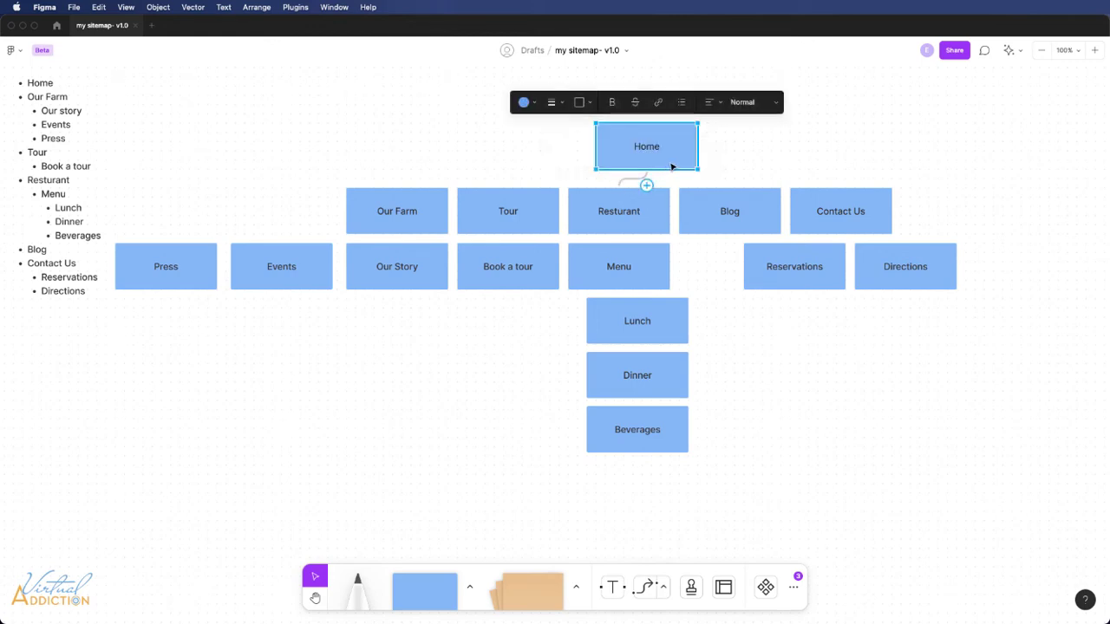
key("x")
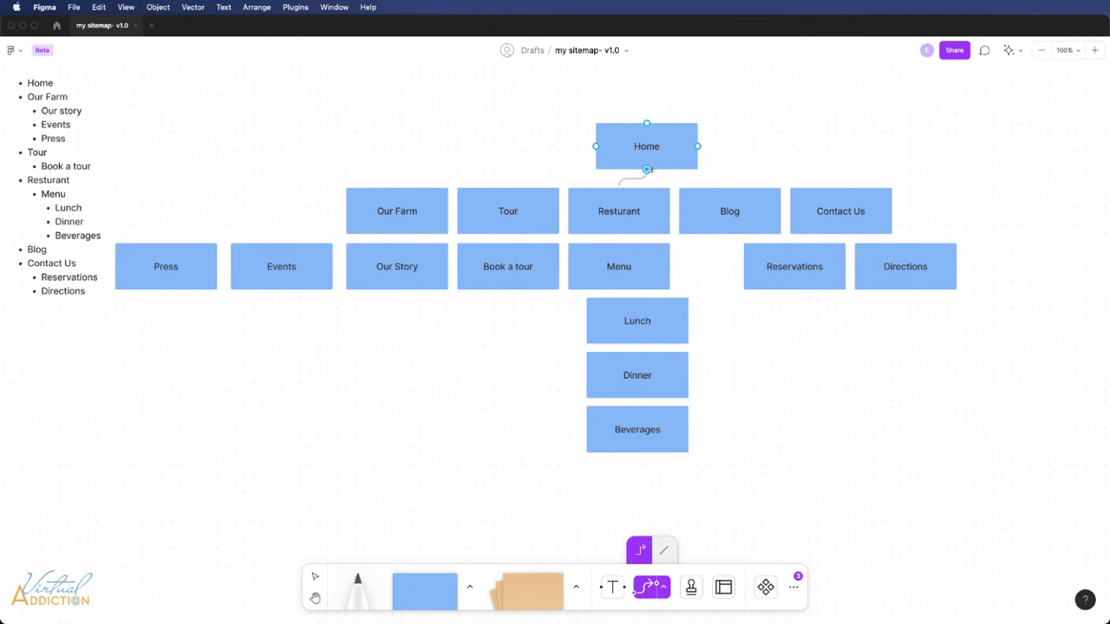
left_click_drag(646, 170, 730, 187)
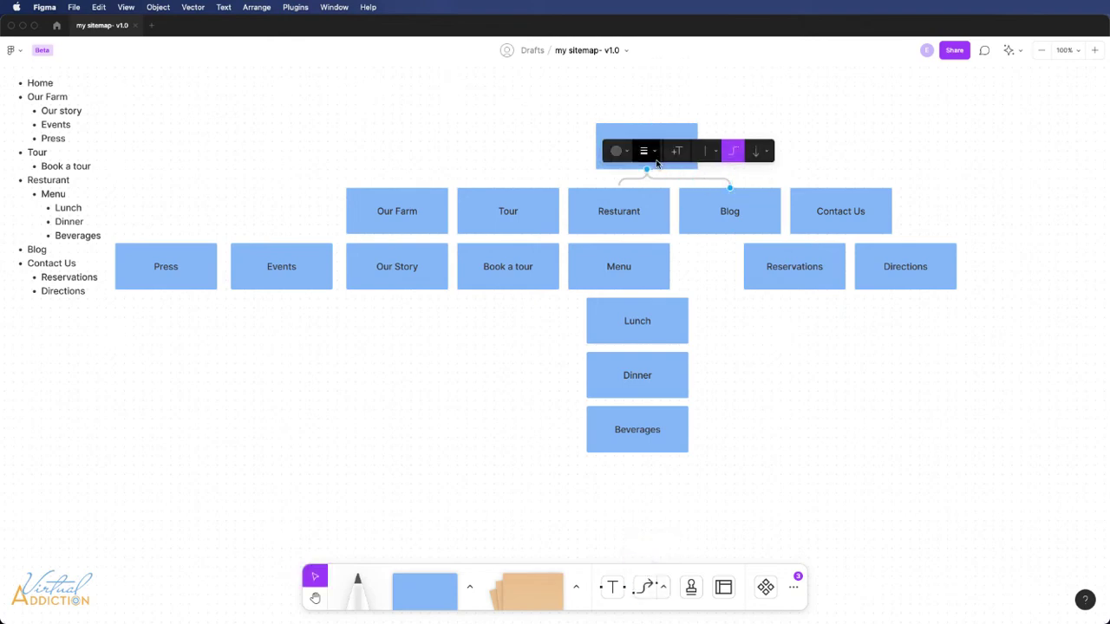
left_click(667, 167)
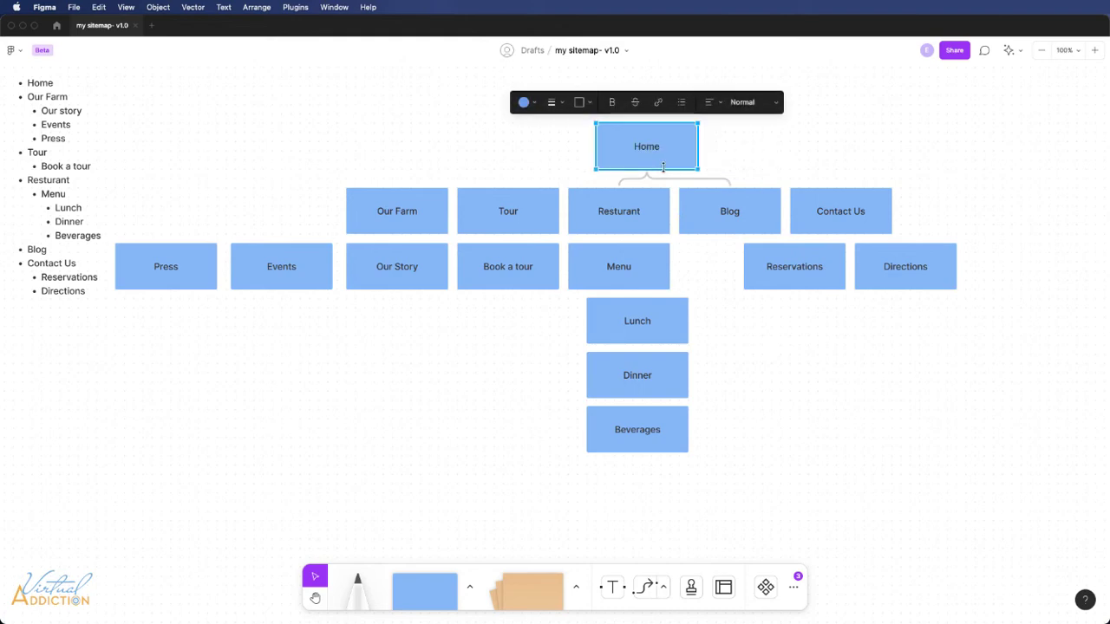
key("x")
left_click_drag(646, 169, 840, 183)
Connect Home to the Tour and Our Farm boxes
left_click(618, 165)
key("x")
left_click_drag(648, 167, 512, 187)
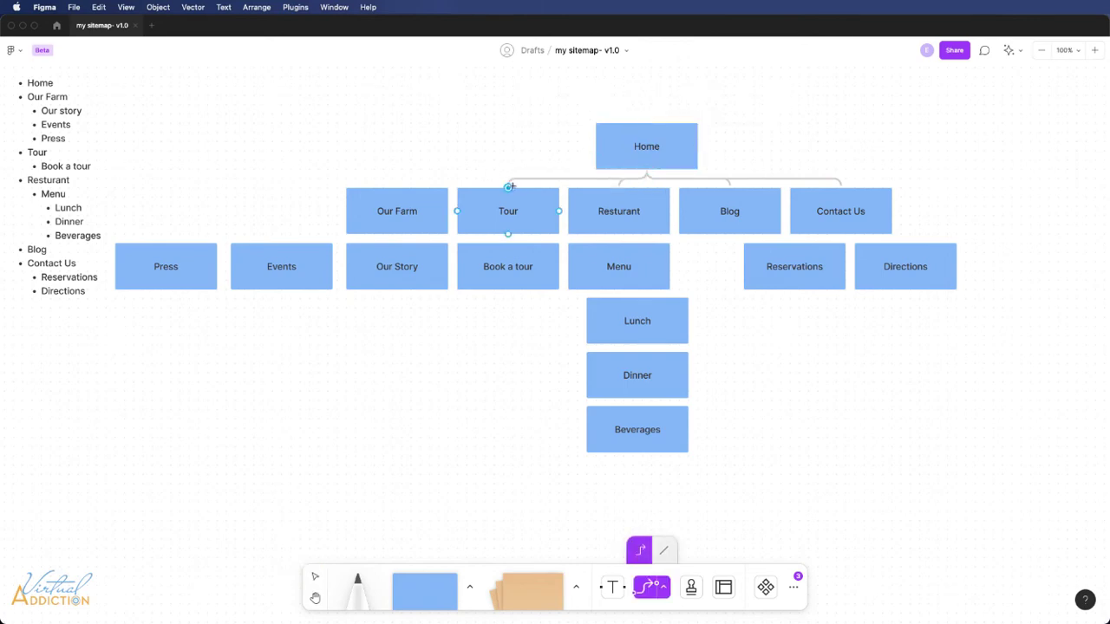
left_click(665, 167)
left_click_drag(655, 169, 402, 189)
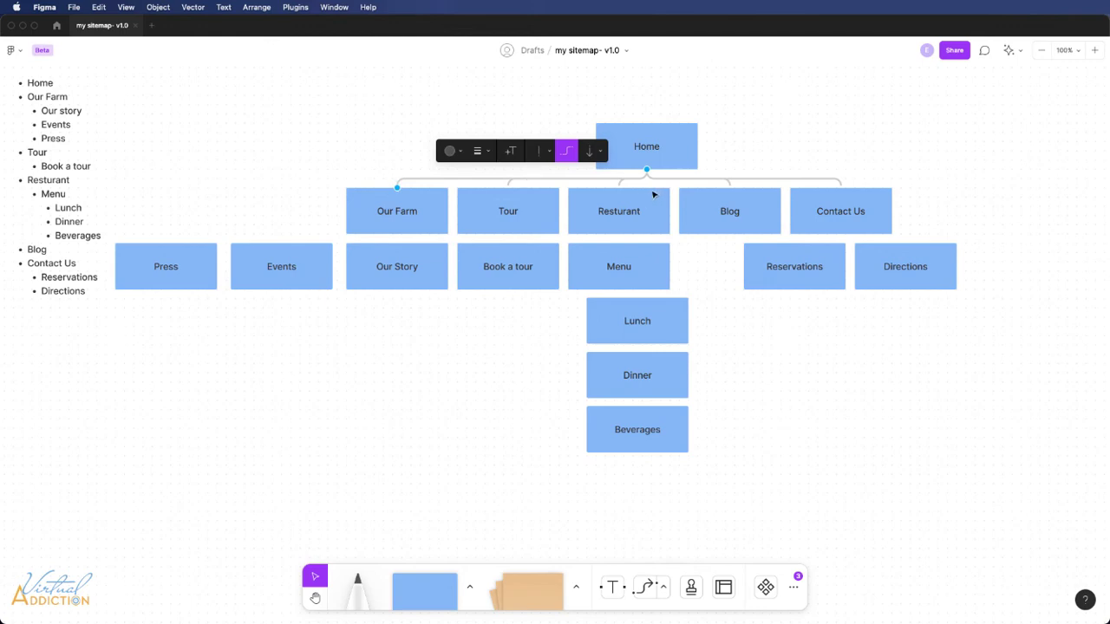
left_click(404, 227)
Connect Our Farm to Our Story with a connector that has no arrowhead
key("x")
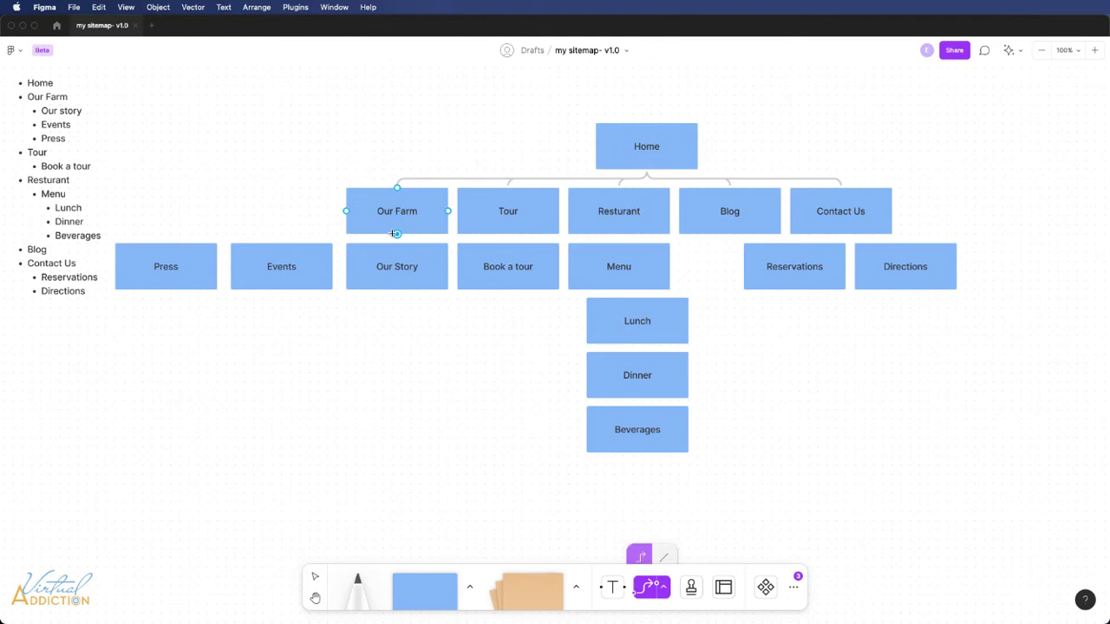
left_click(396, 252)
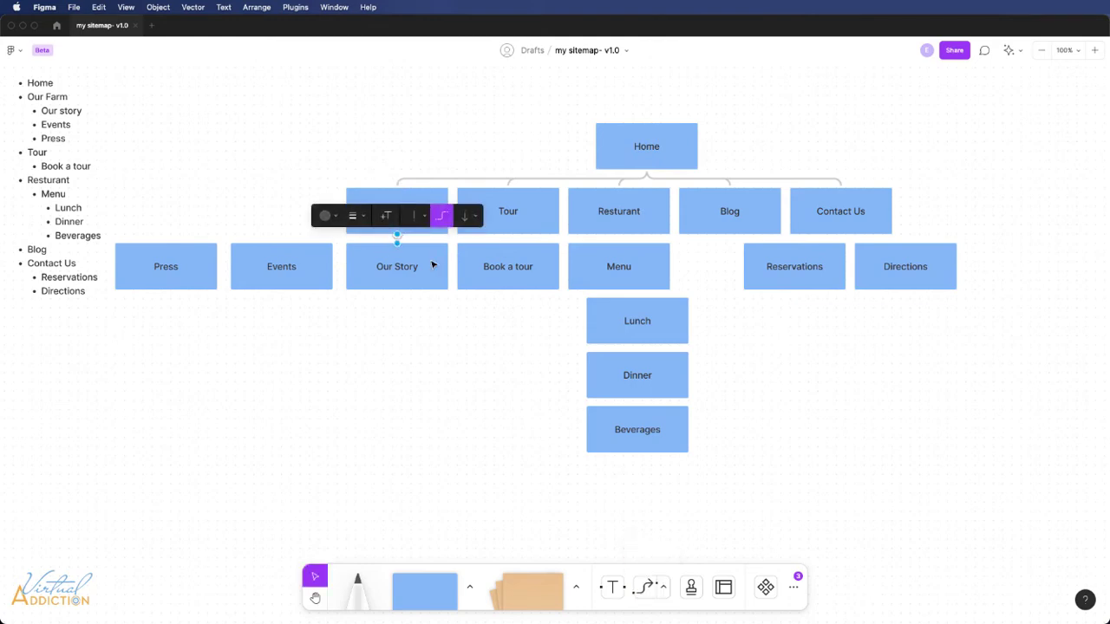
left_click(466, 215)
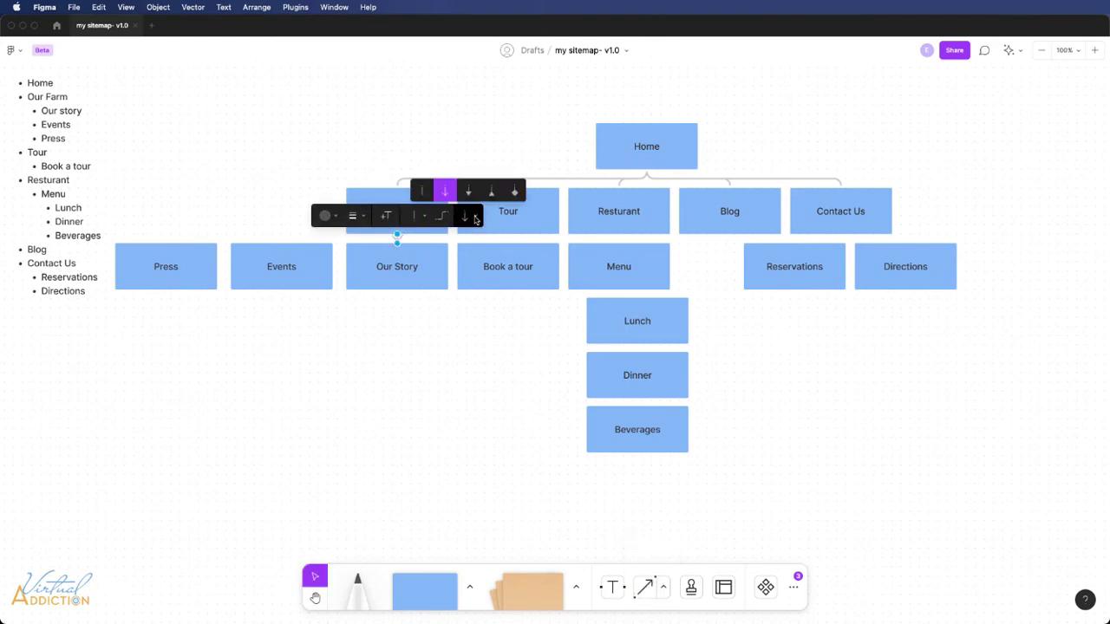
left_click(423, 192)
left_click(417, 303)
Connect Tour to Book a tour with a plain-ended connector
left_click(510, 232)
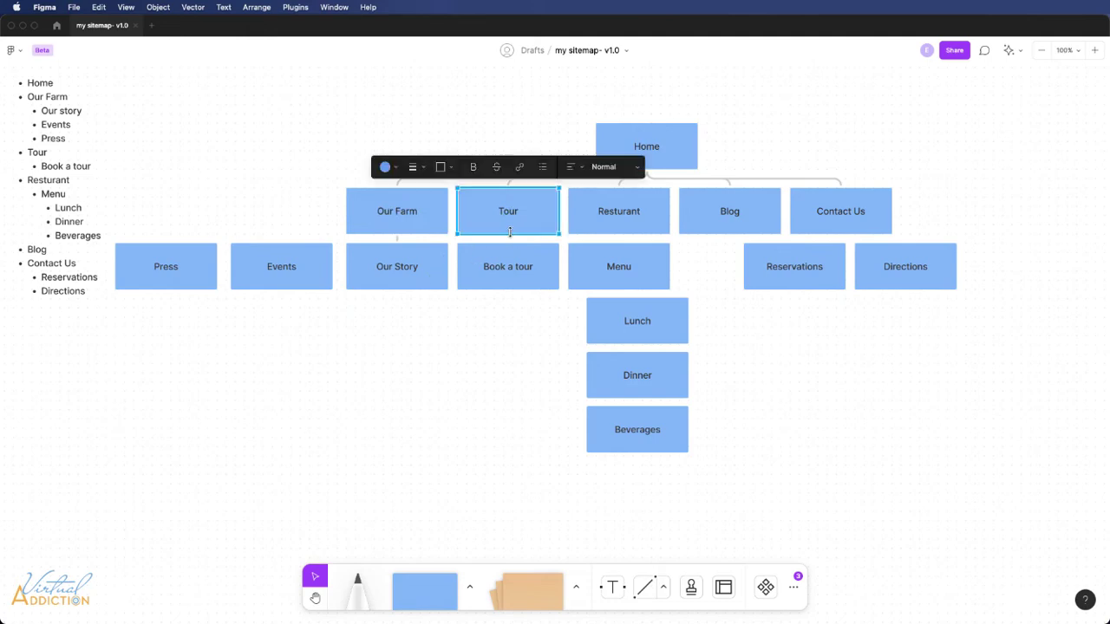
key("x")
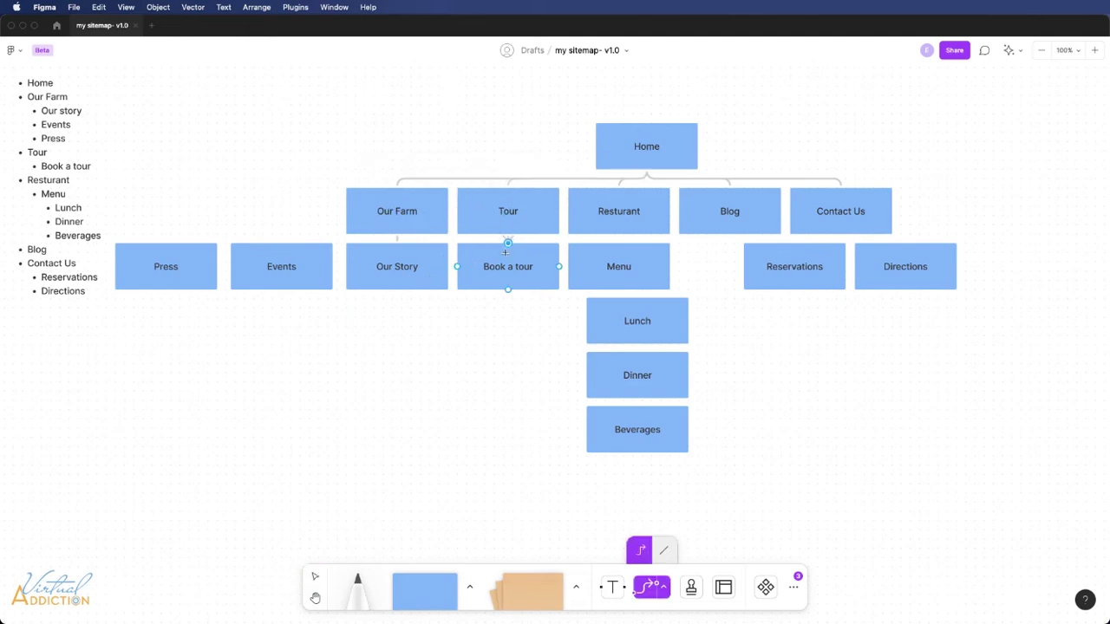
left_click_drag(508, 243, 508, 227)
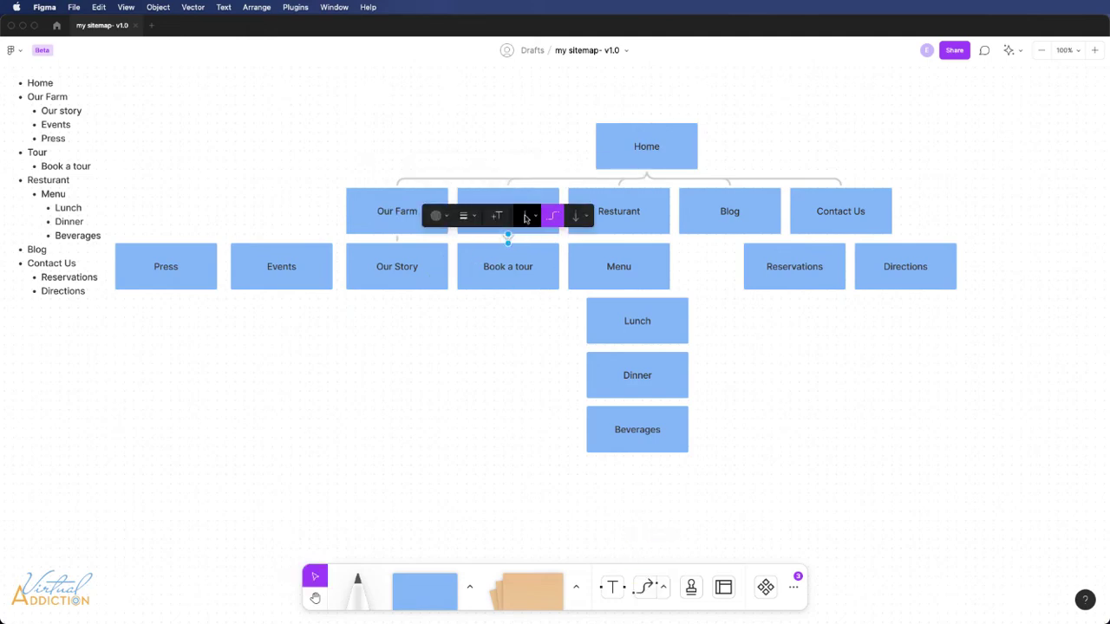
left_click(577, 216)
left_click(531, 191)
Switch connectors to straight lines and connect Resturant to Menu
left_click(663, 587)
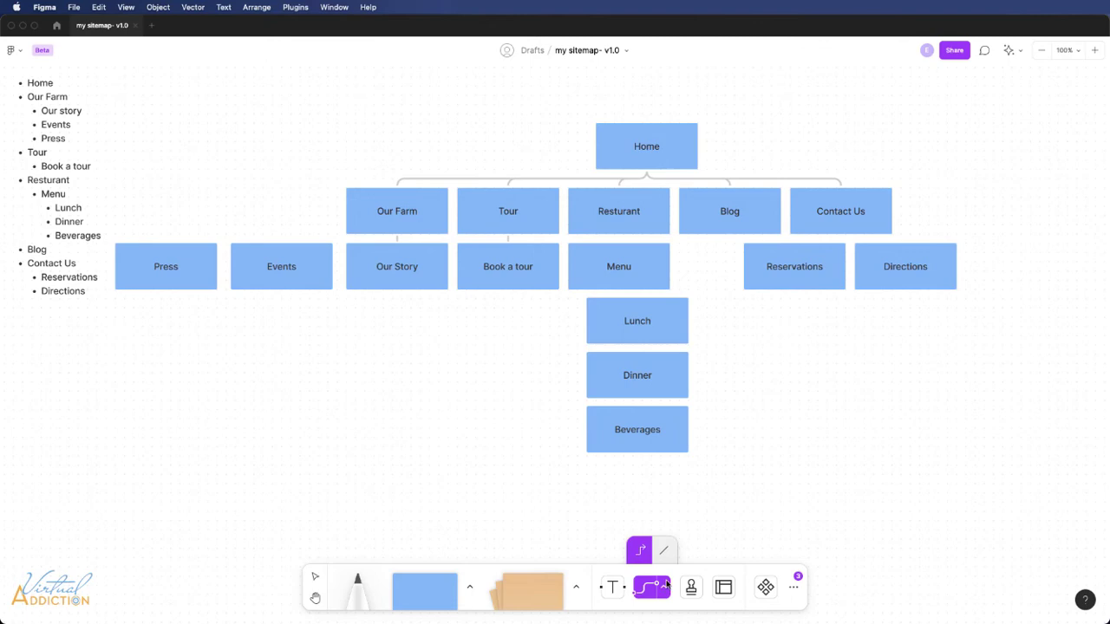
left_click(664, 551)
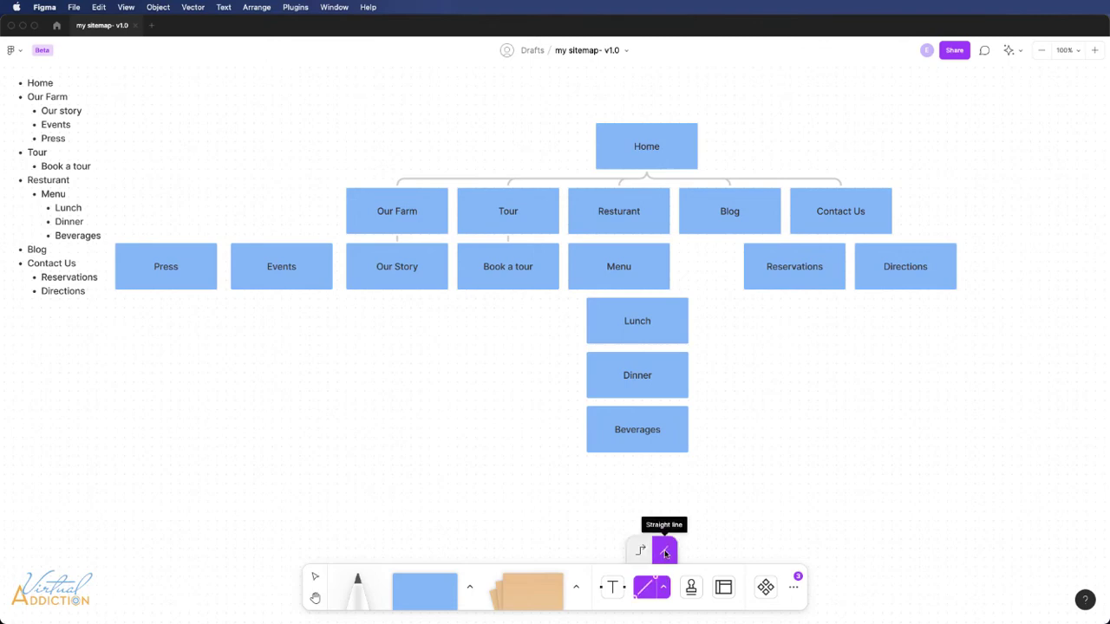
left_click_drag(618, 234, 618, 247)
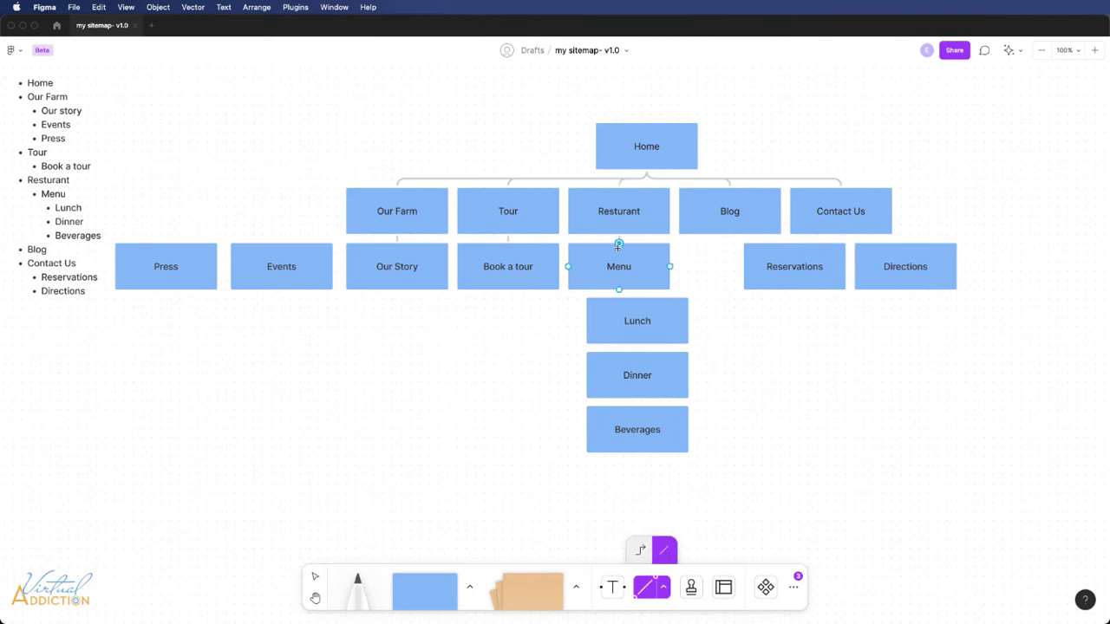
key("Escape")
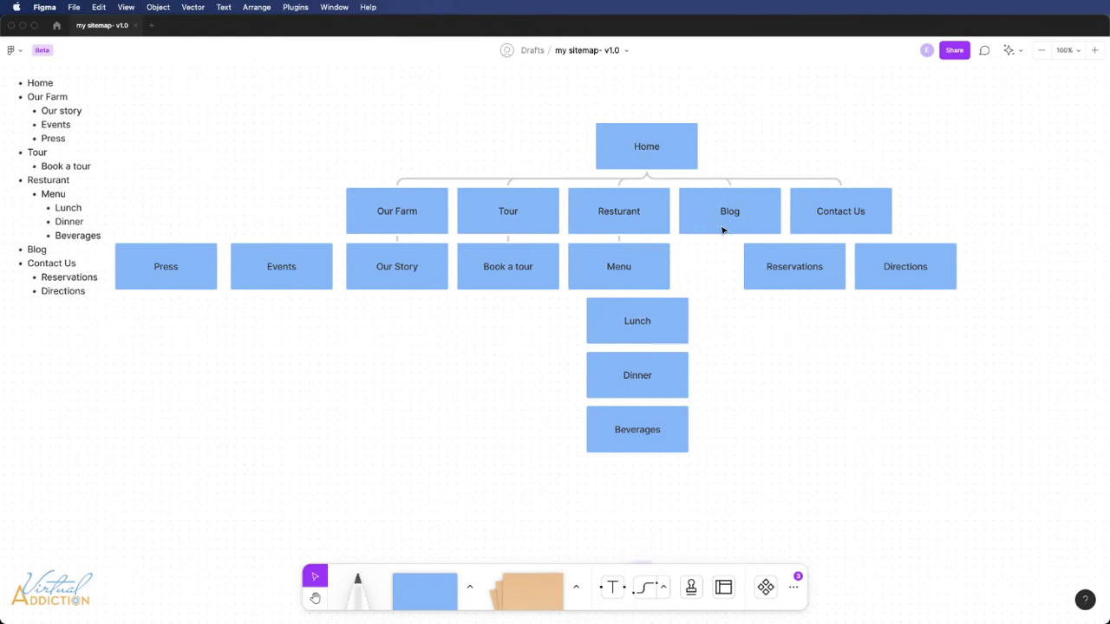
Connect Contact Us to its children, Reservations and Directions
left_click(815, 227)
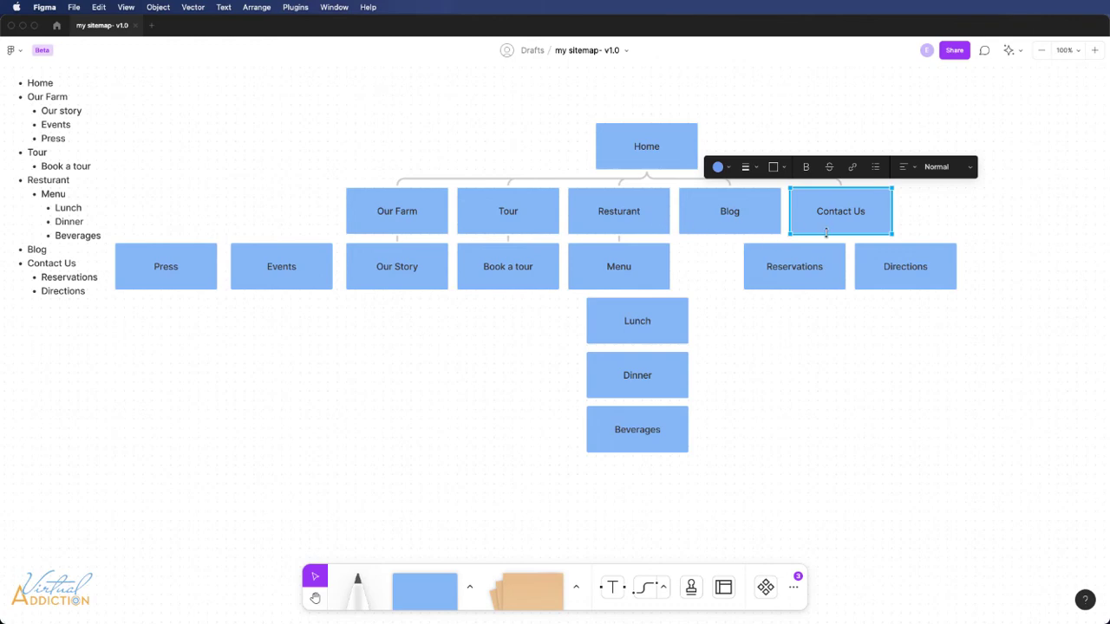
key("x")
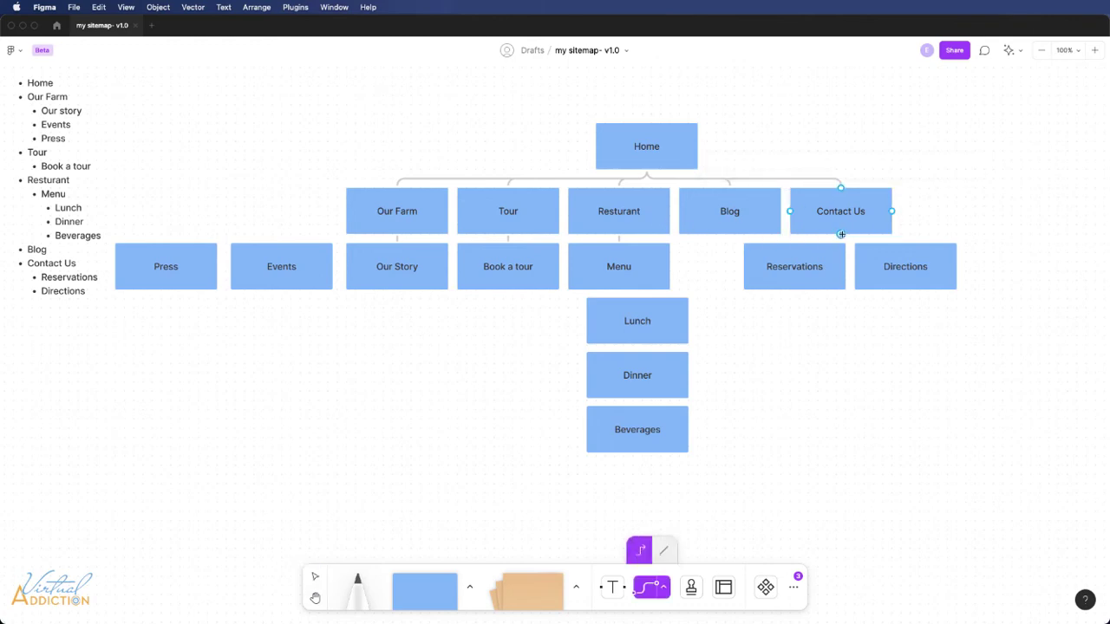
left_click_drag(841, 234, 794, 244)
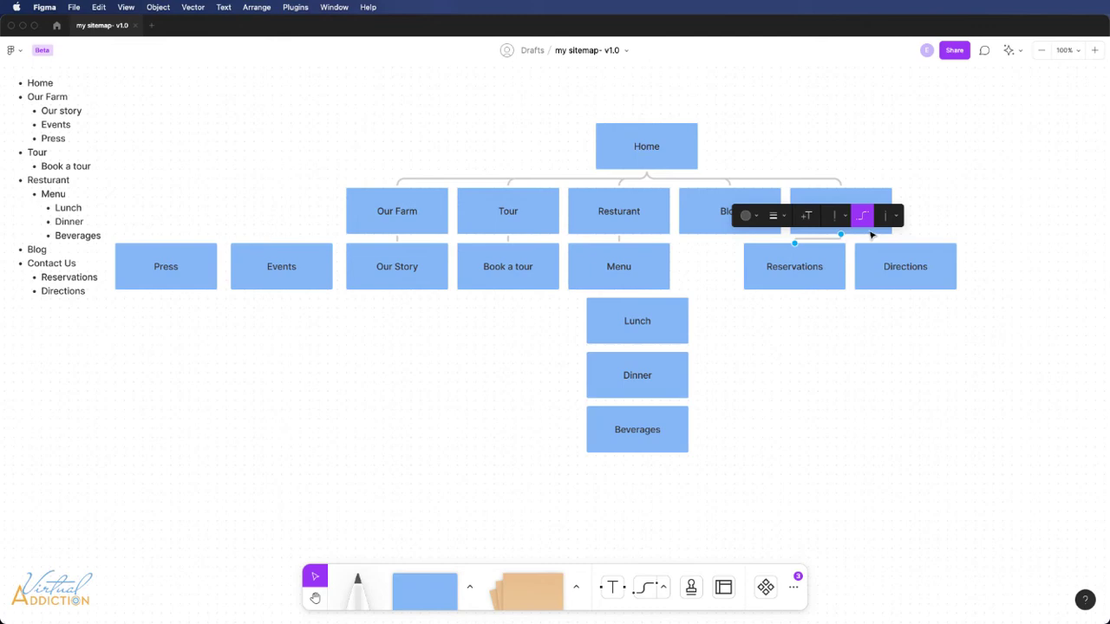
left_click(850, 232)
key("x")
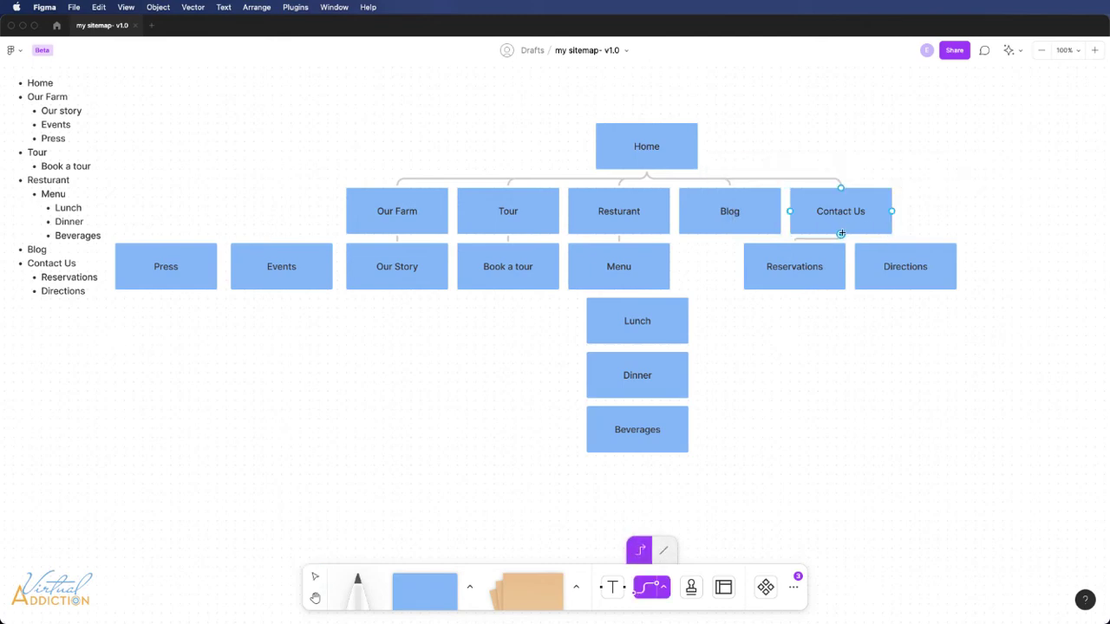
left_click_drag(840, 234, 905, 243)
Chain straight connectors from Menu to Lunch, Lunch to Dinner, and Dinner to Beverages
key("x")
left_click_drag(618, 290, 637, 298)
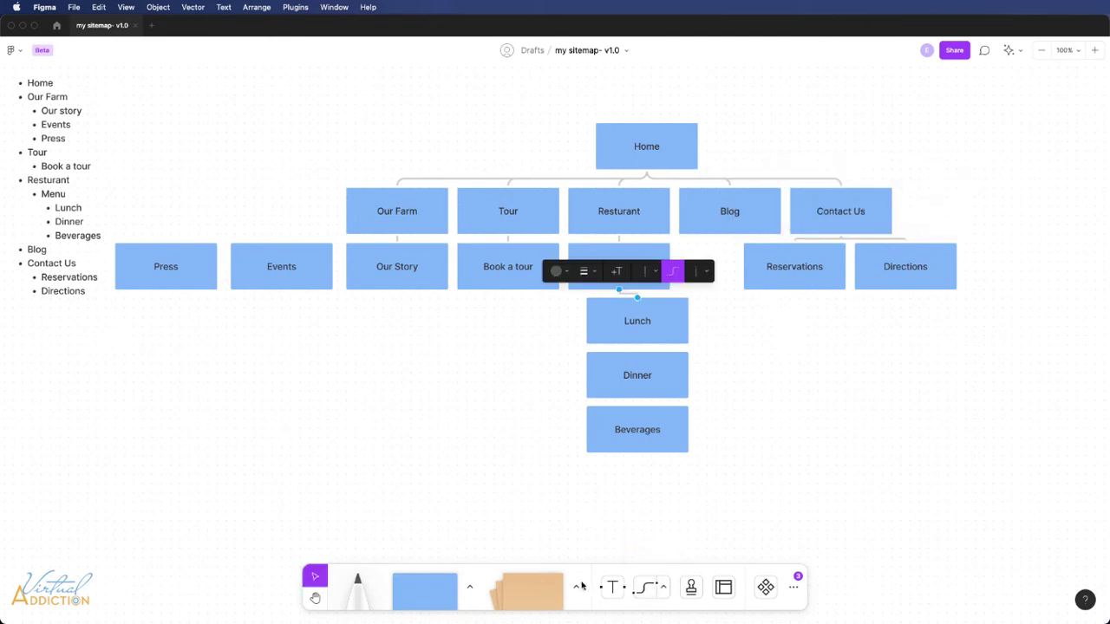
left_click(663, 587)
left_click(664, 550)
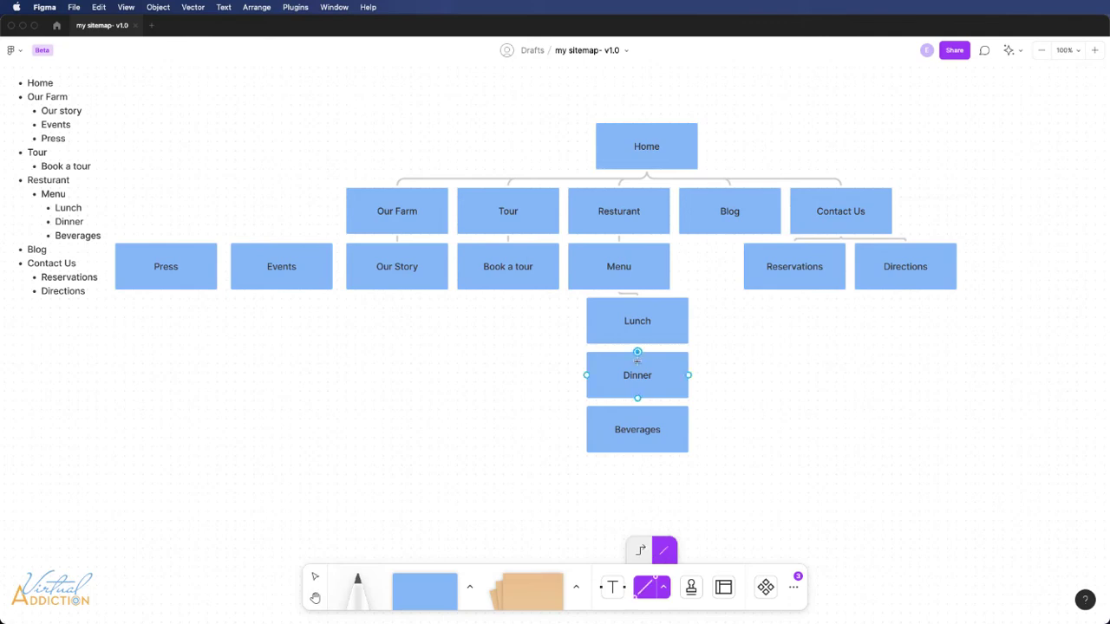
left_click(637, 342)
key("x")
left_click_drag(637, 343, 638, 352)
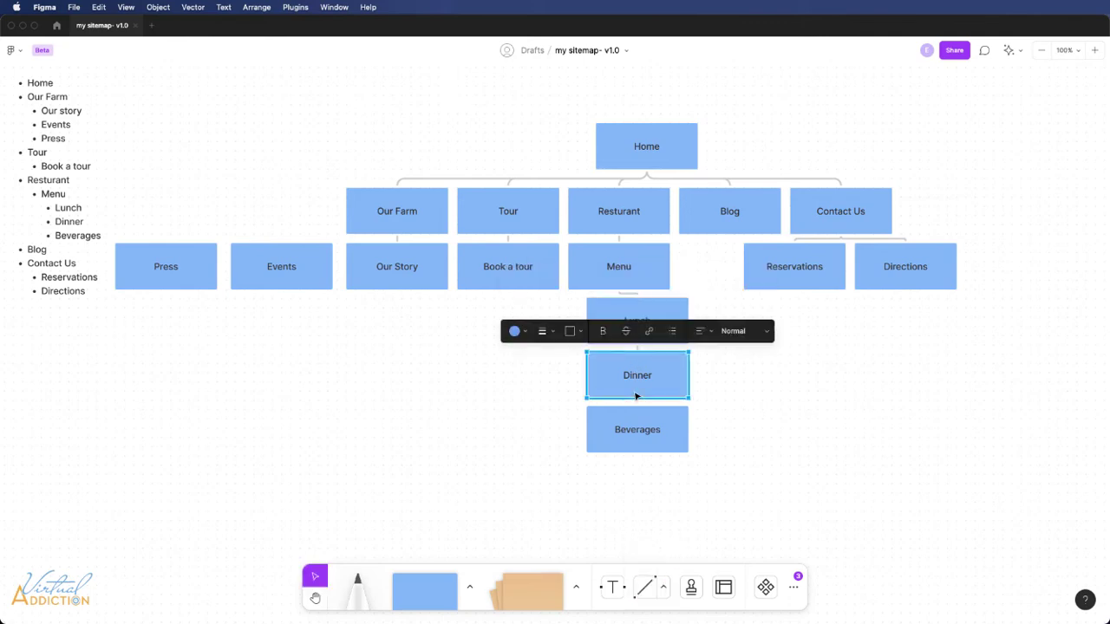
key("x")
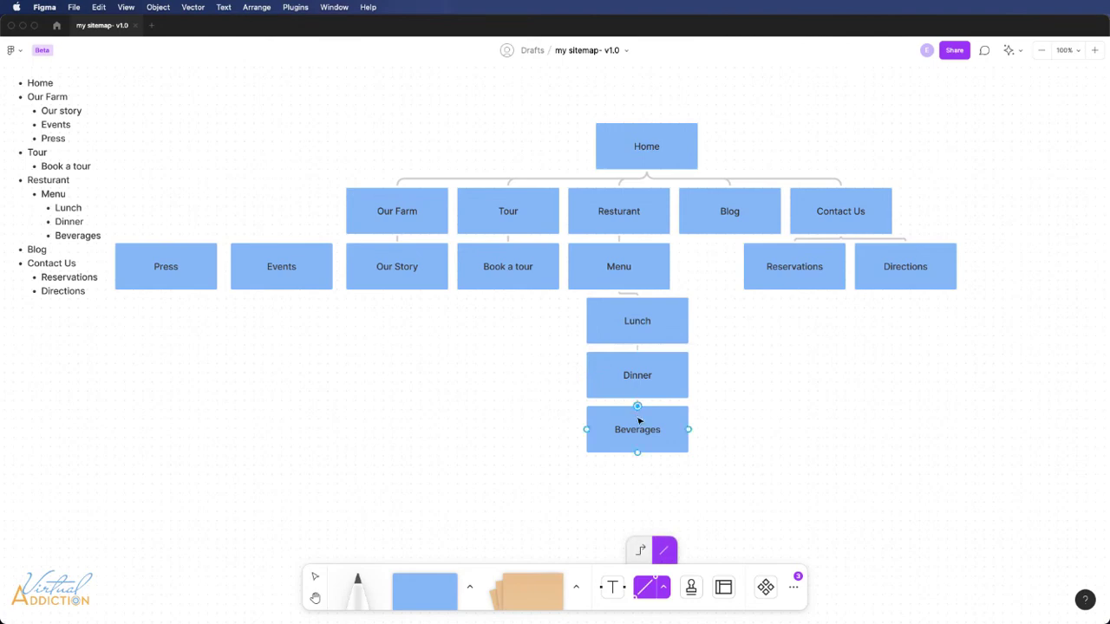
left_click_drag(638, 407, 637, 398)
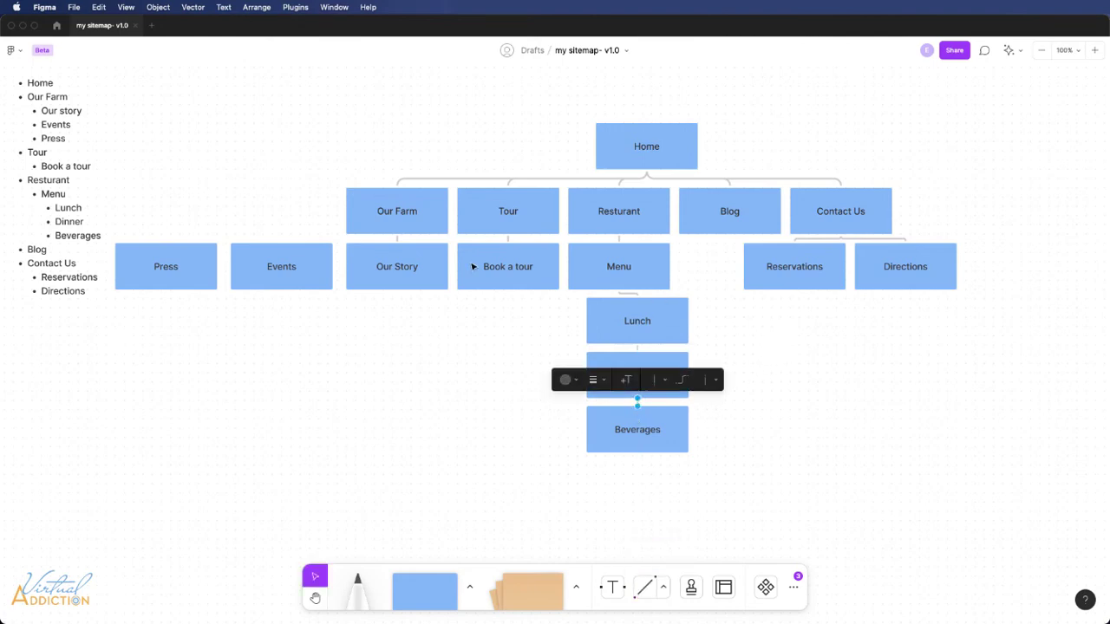
Connect Our Farm to its remaining children, Events and Press
left_click(403, 225)
key("x")
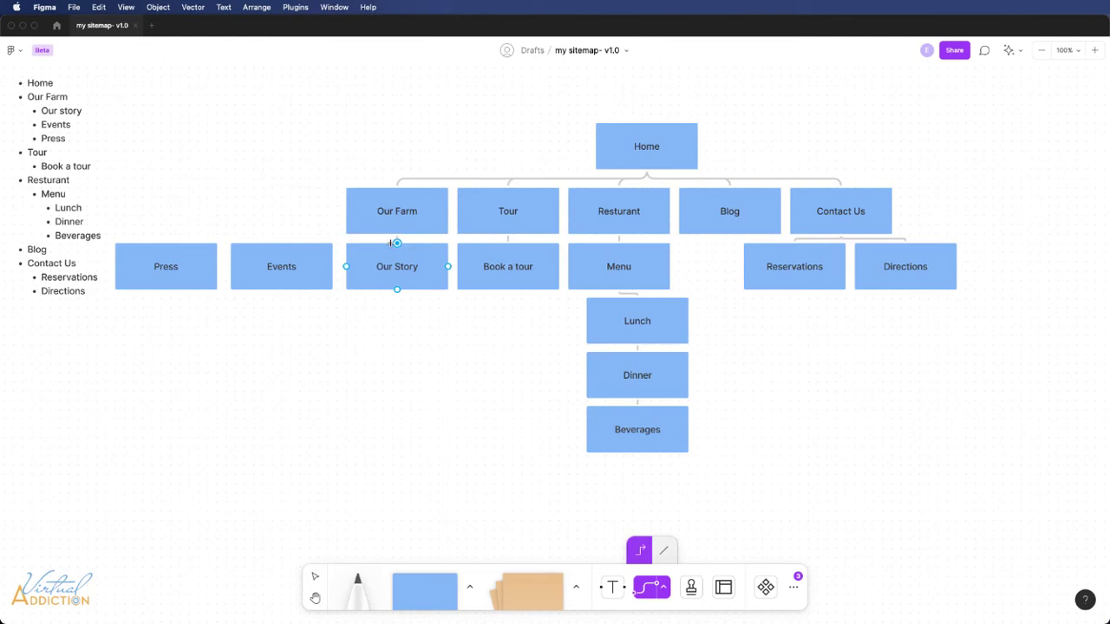
left_click_drag(396, 234, 273, 243)
left_click(441, 229)
key("x")
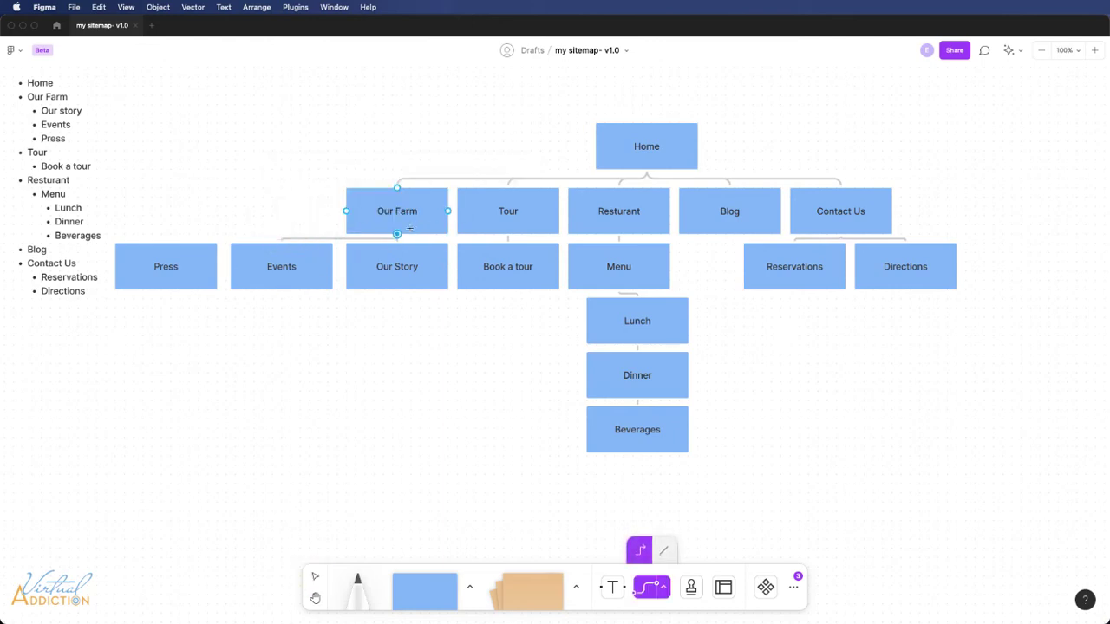
left_click_drag(396, 234, 165, 244)
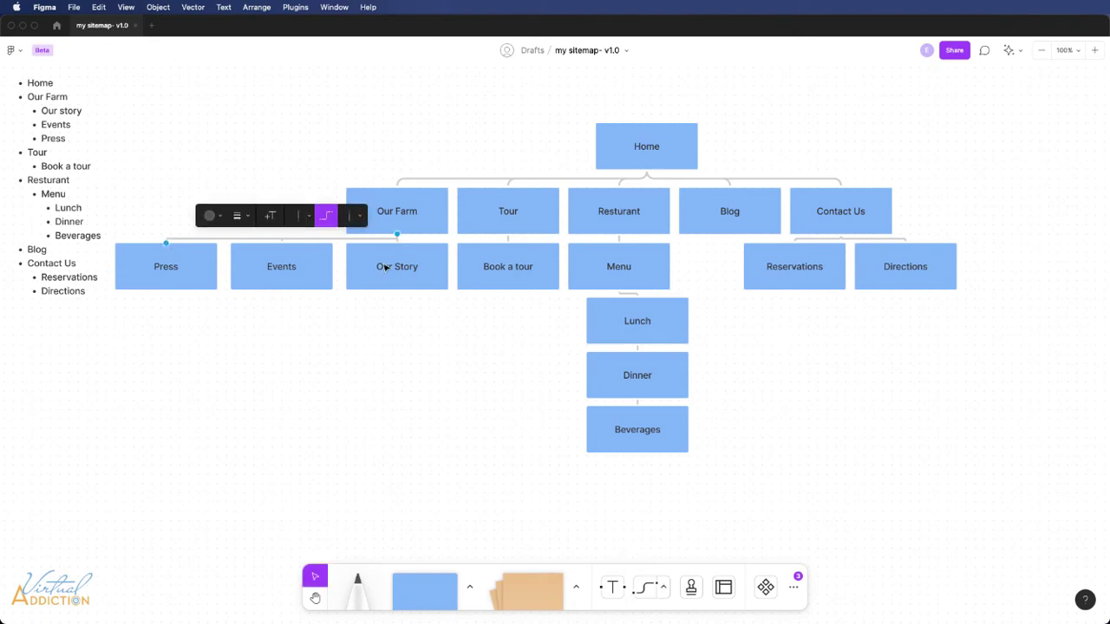
left_click(398, 349)
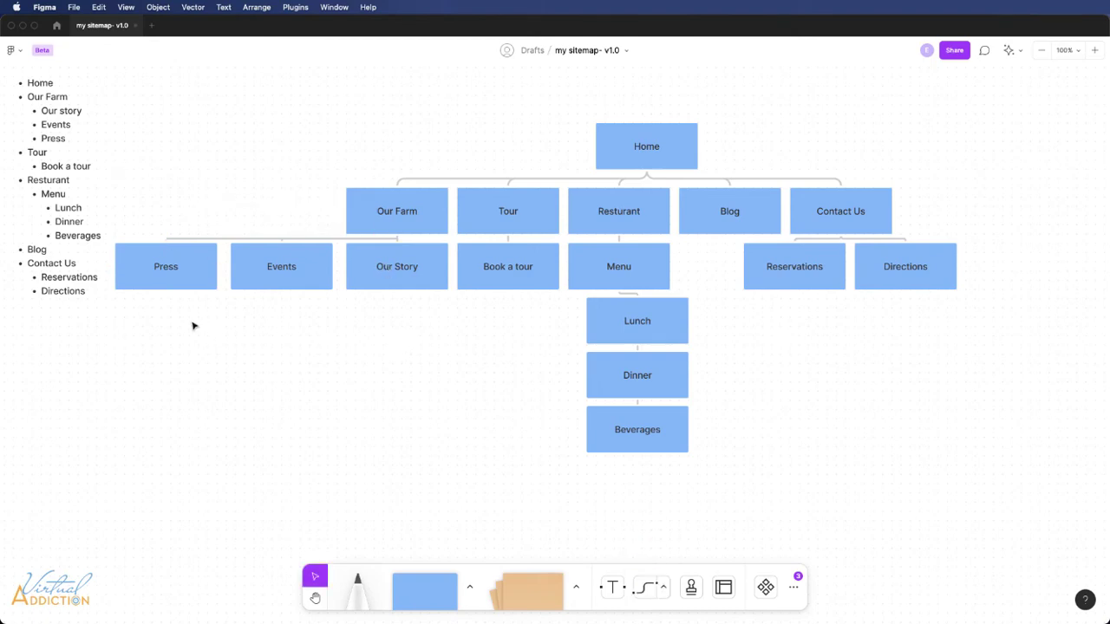
Lower Press, Events, Our Story, Book a tour, the Menu column, Reservations and Directions into one row
left_click_drag(185, 317, 387, 292)
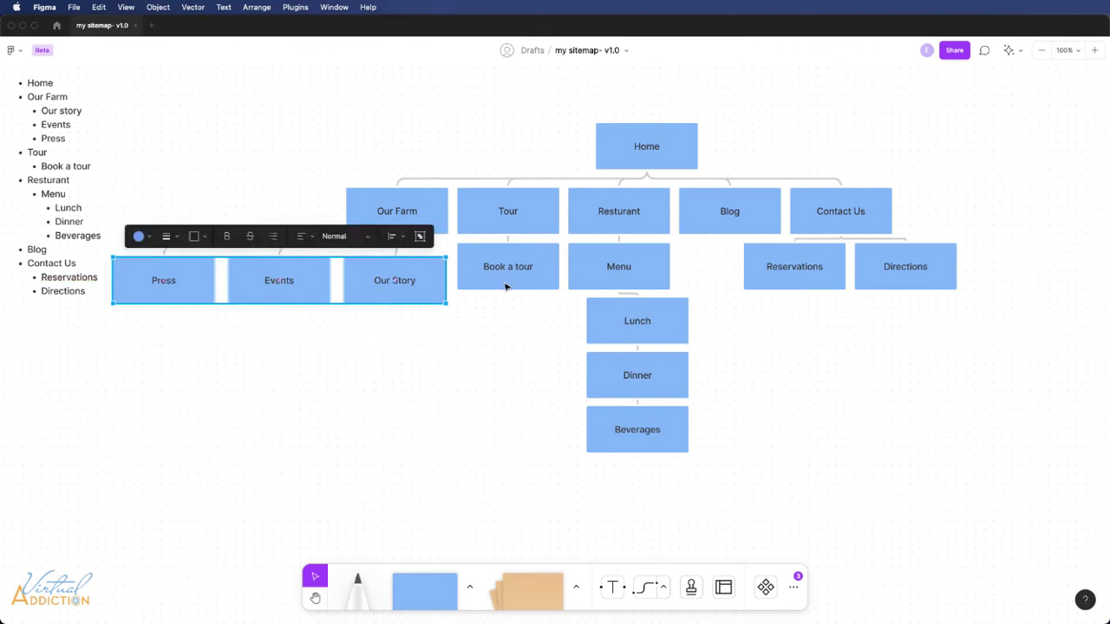
left_click_drag(508, 285, 508, 299)
left_click_drag(685, 273, 632, 451)
left_click_drag(643, 286, 648, 295)
left_click_drag(710, 274, 891, 300)
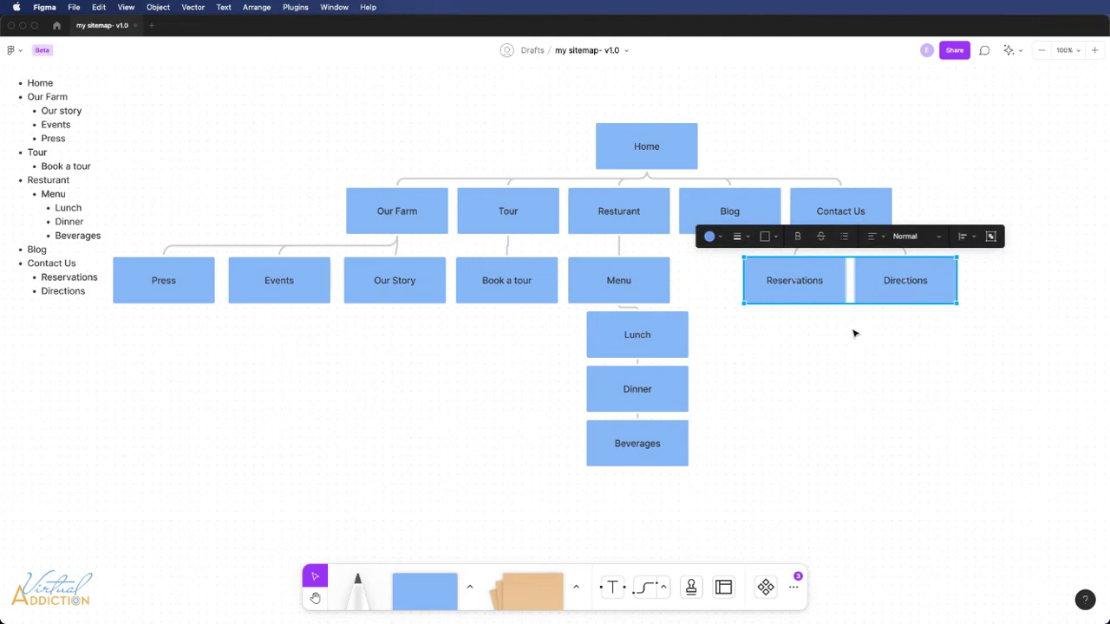
left_click(699, 328)
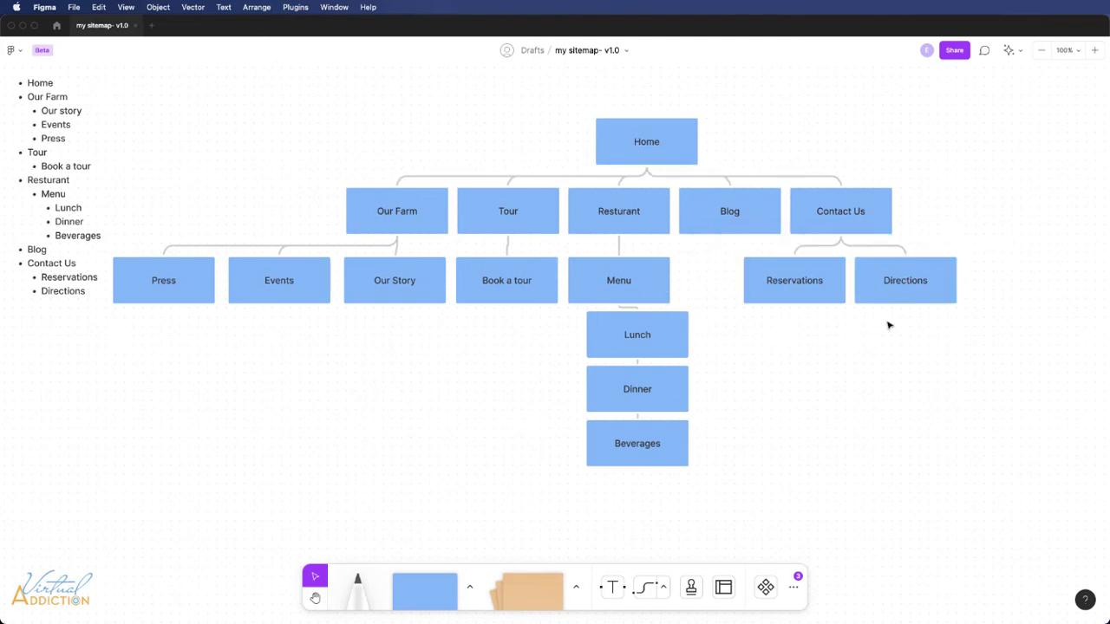
Connect Resturant to Reservations' left side with an elbowed connector, adjusting its segments
left_click(644, 228)
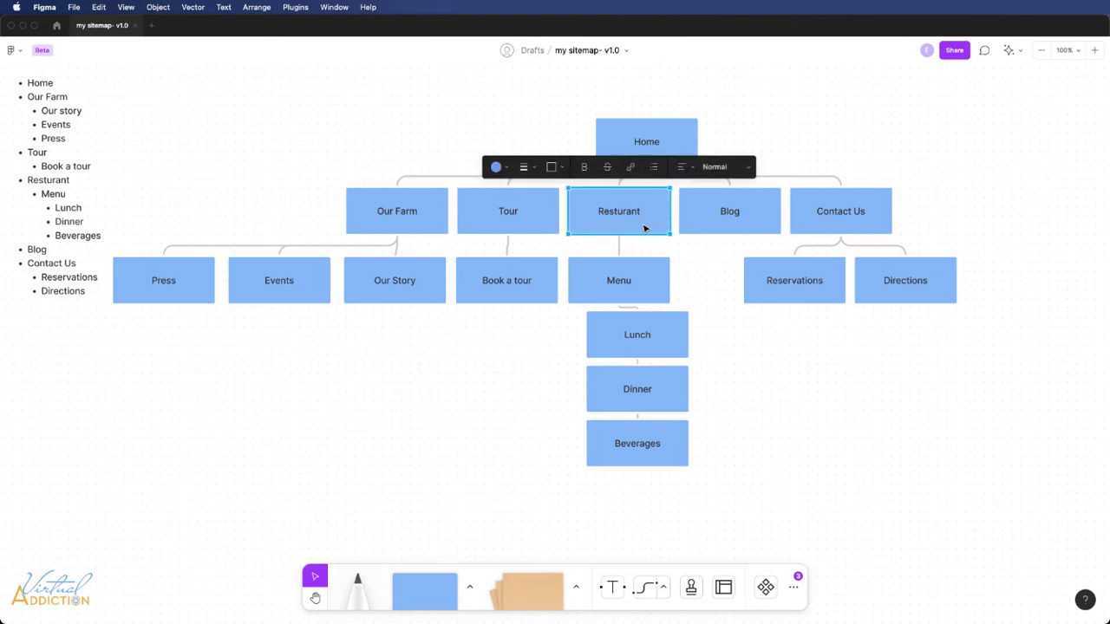
key("x")
mouse_move(619, 234)
left_mouse_down()
mouse_move(749, 277)
mouse_move(776, 260)
left_mouse_up()
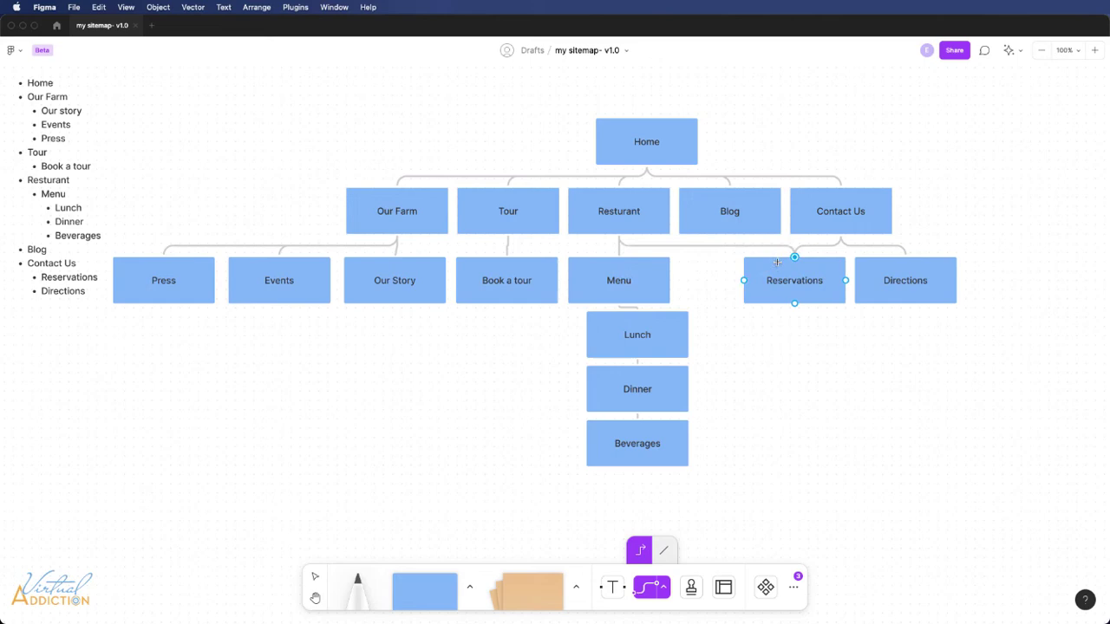
left_click_drag(777, 261, 794, 276)
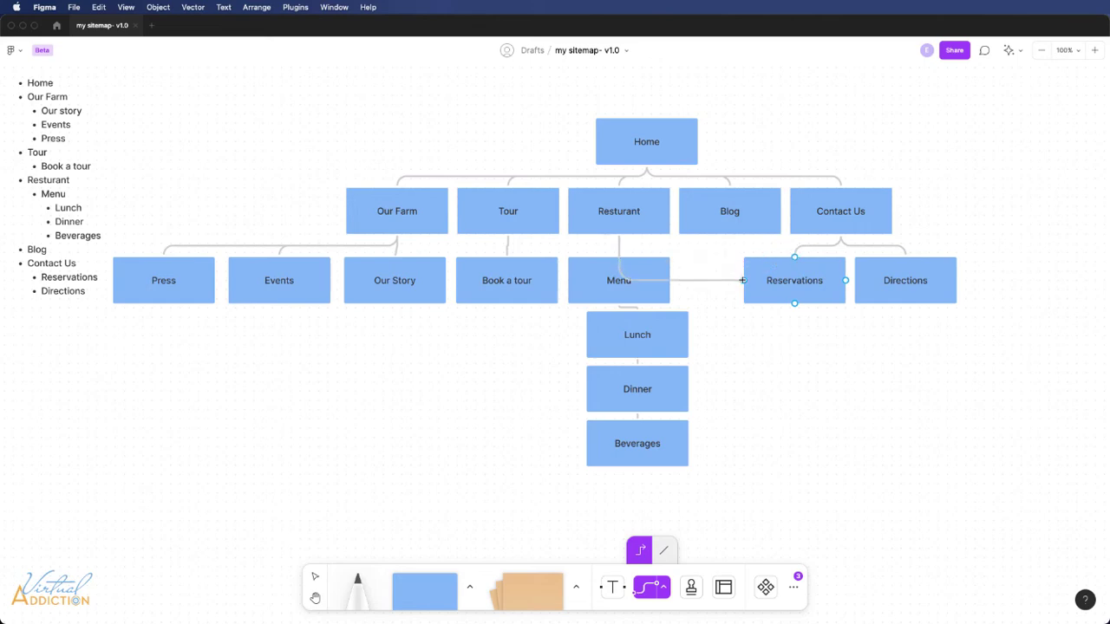
left_click_drag(707, 275, 699, 251)
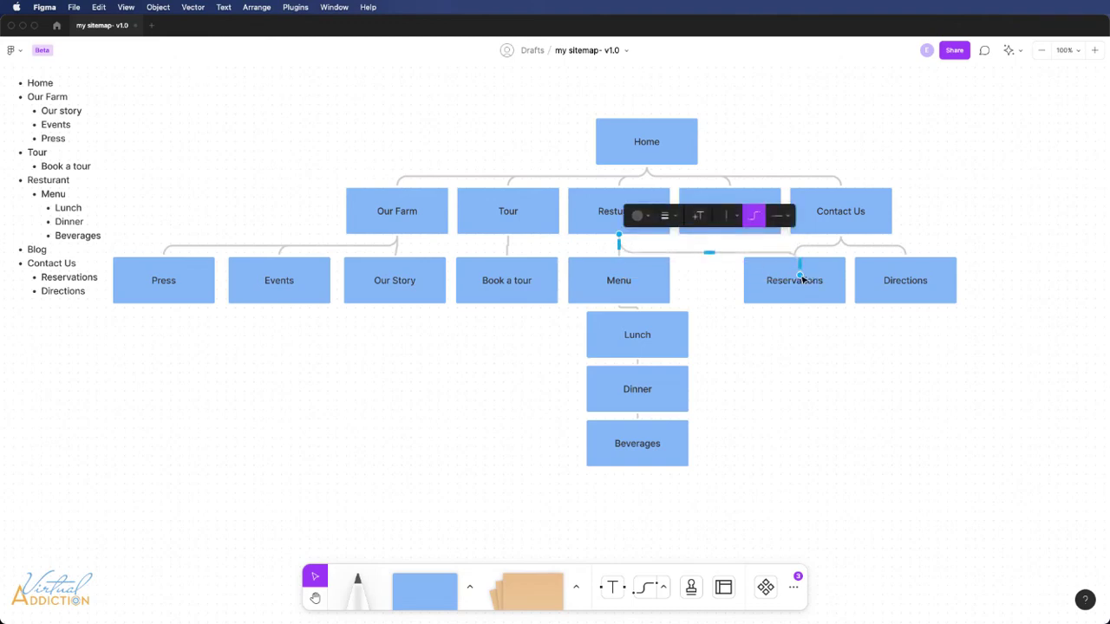
left_click_drag(799, 276, 747, 283)
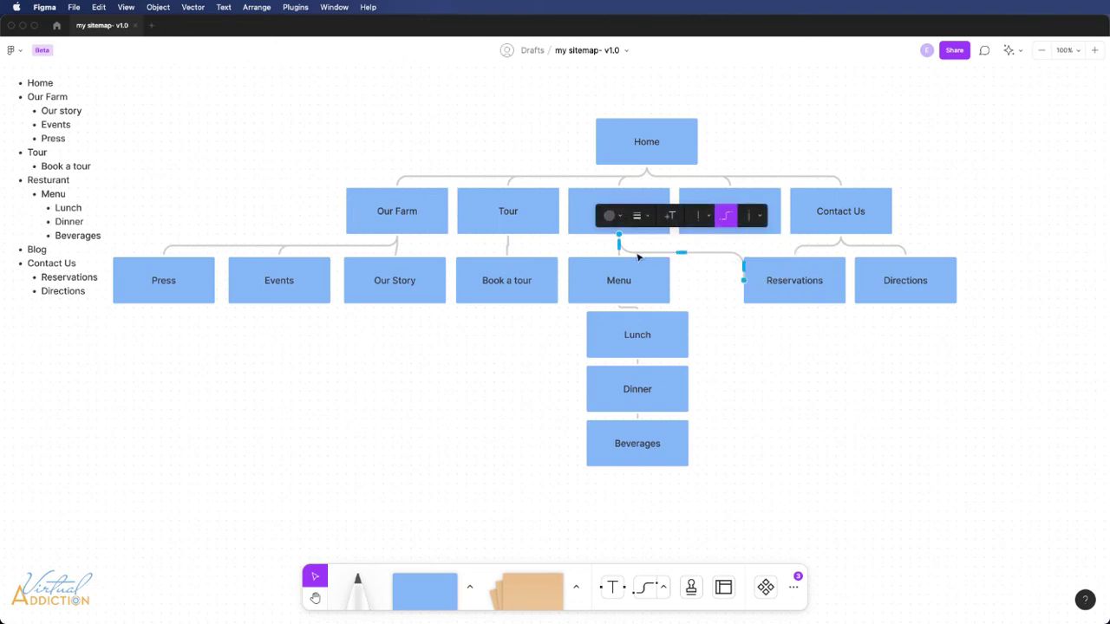
left_click_drag(673, 254, 681, 242)
left_click_drag(742, 260, 659, 245)
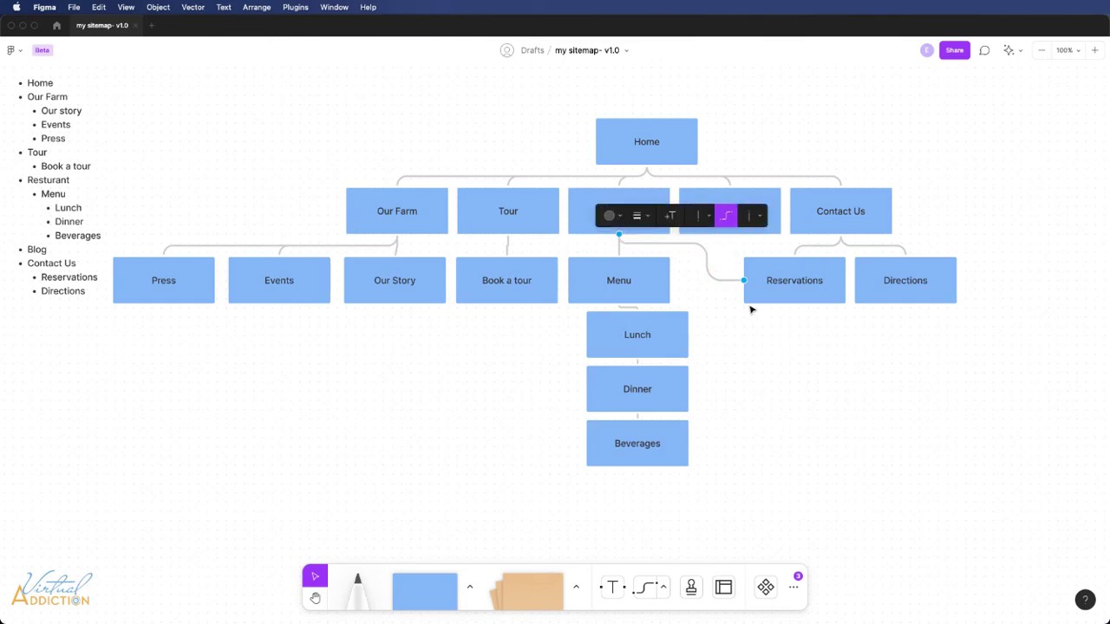
Connect Events to Reservations, routing the connector beneath the whole chart
left_click(307, 300)
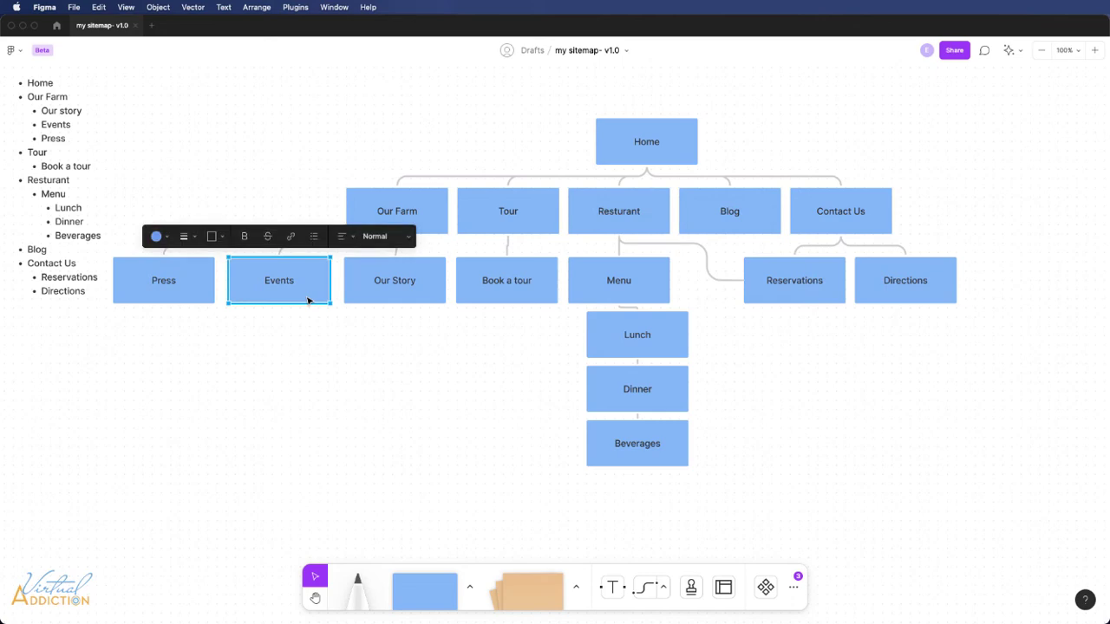
key("x")
left_click_drag(279, 303, 798, 300)
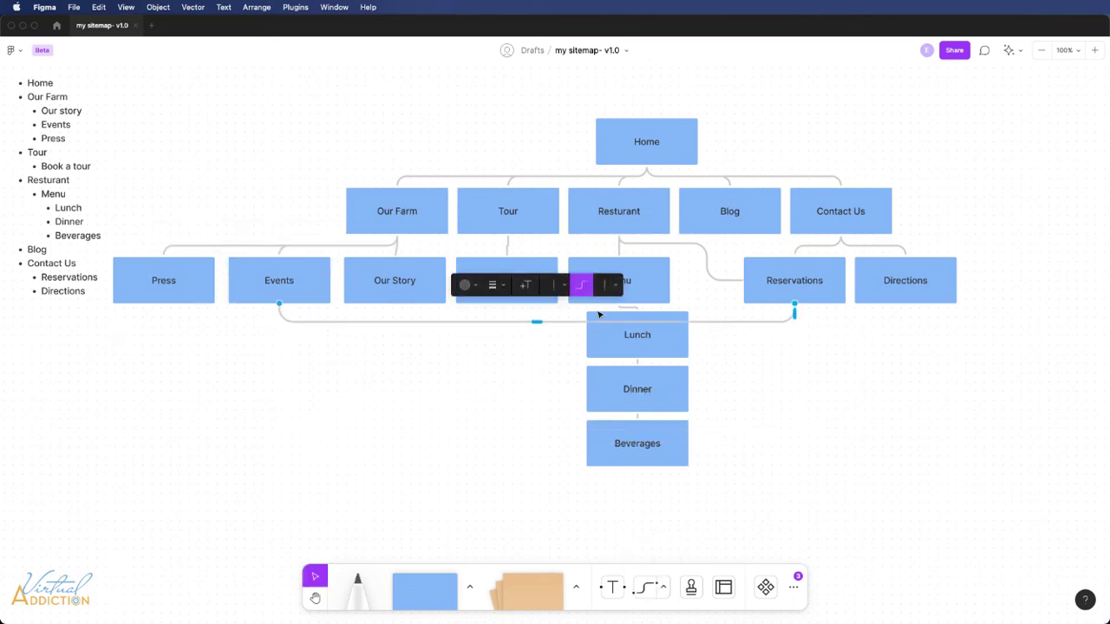
left_click_drag(535, 319, 529, 482)
left_click(709, 350)
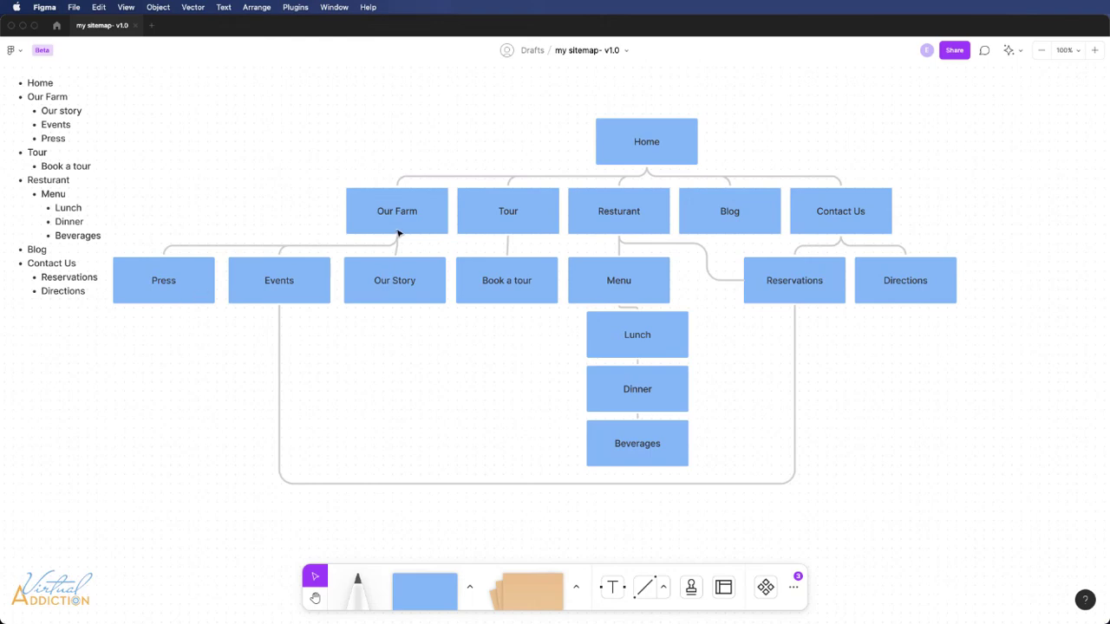
Make the Press, Events and Our Story boxes green
left_click(191, 295)
left_click(312, 298, "shift")
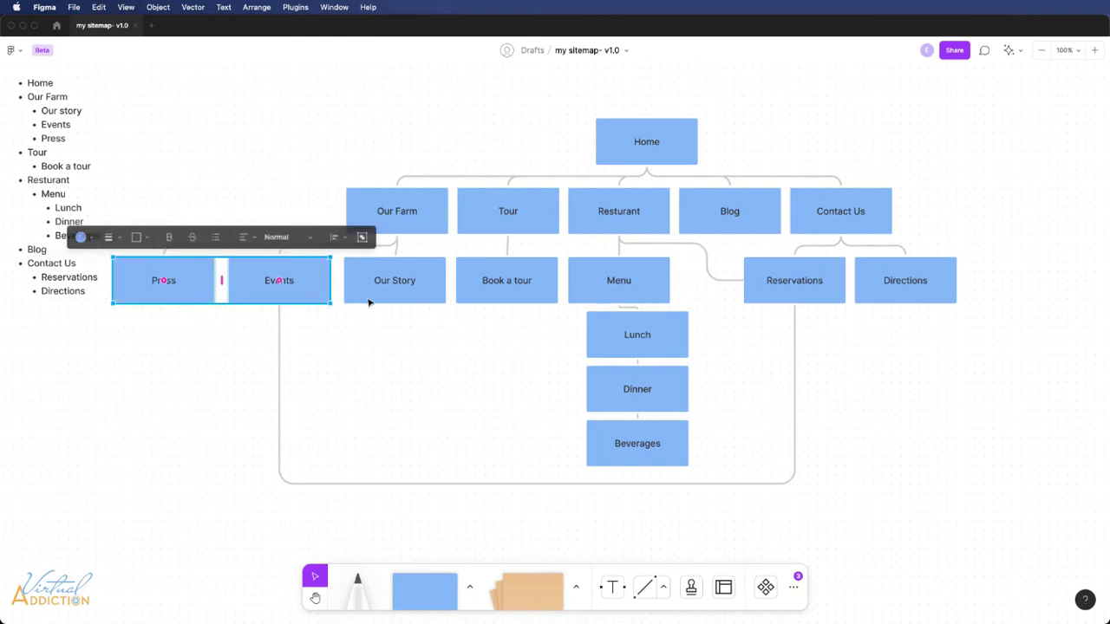
left_click(397, 294, "shift")
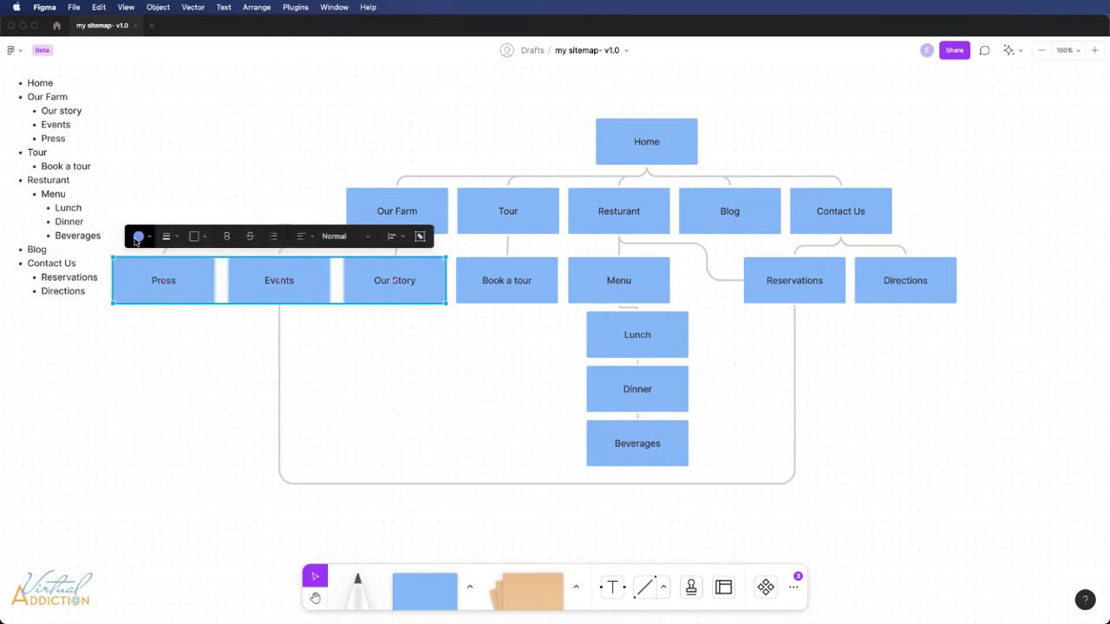
left_click(141, 235)
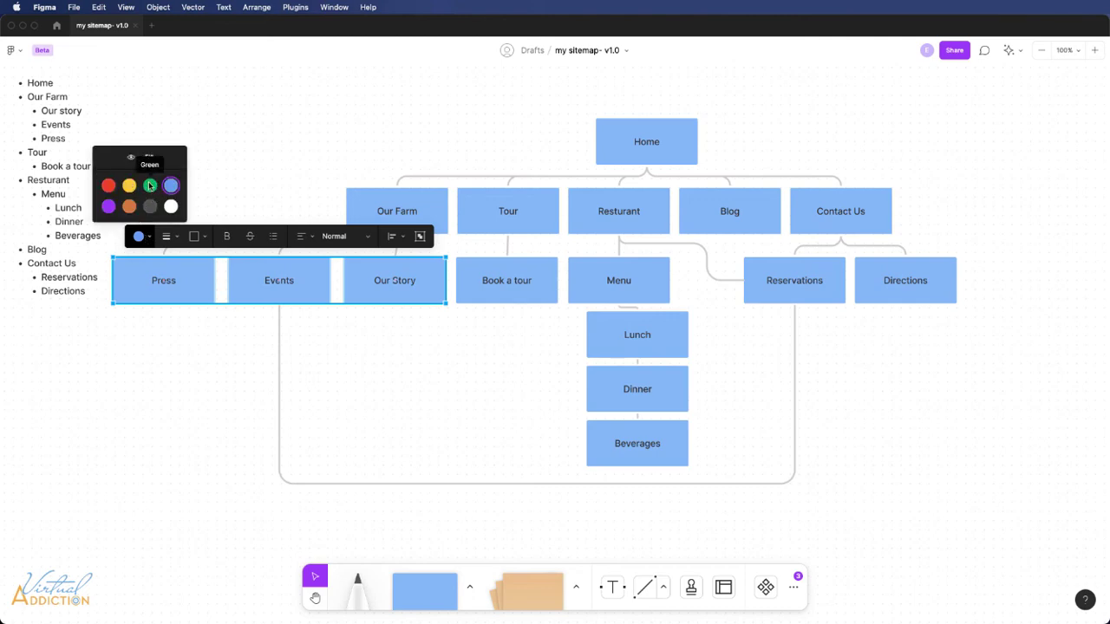
left_click(150, 185)
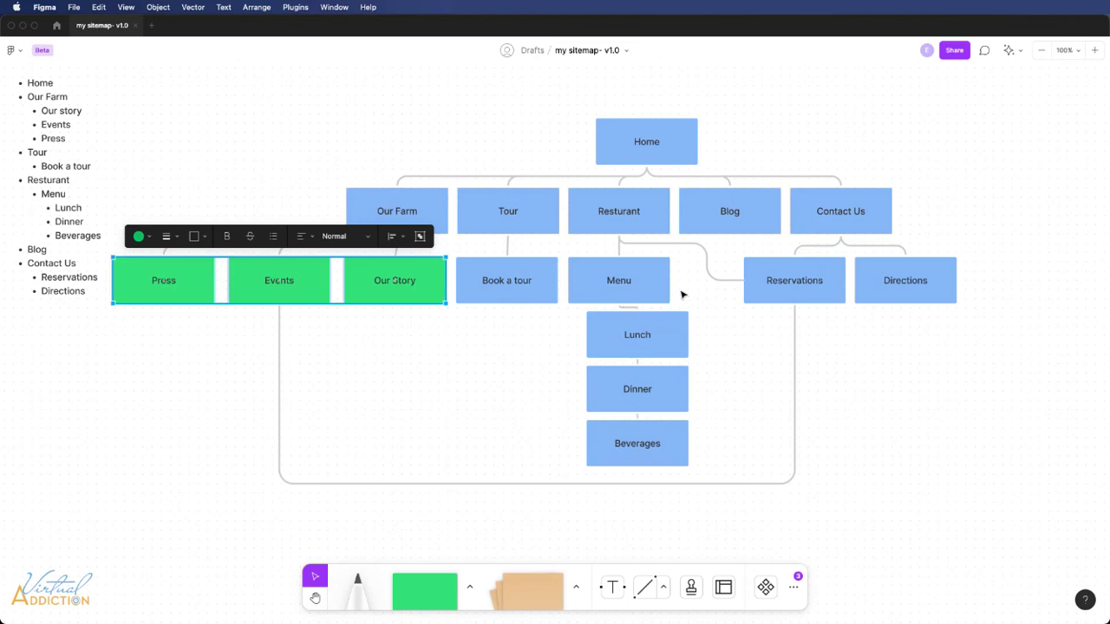
Make the Menu, Lunch, Dinner and Beverages boxes yellow
left_click_drag(681, 291, 624, 457)
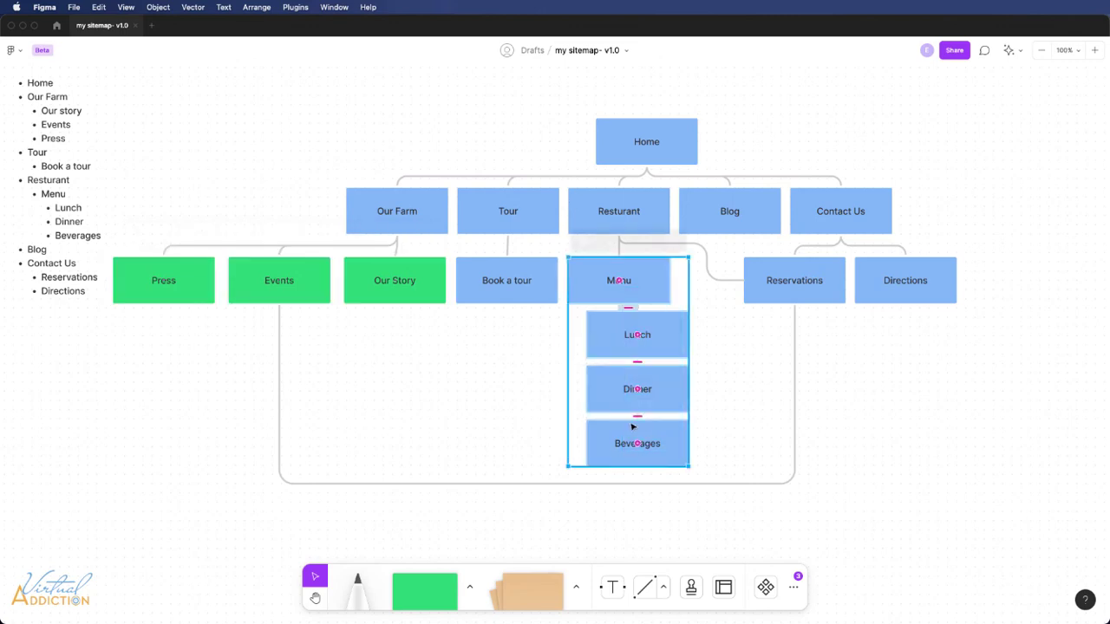
left_click(584, 236)
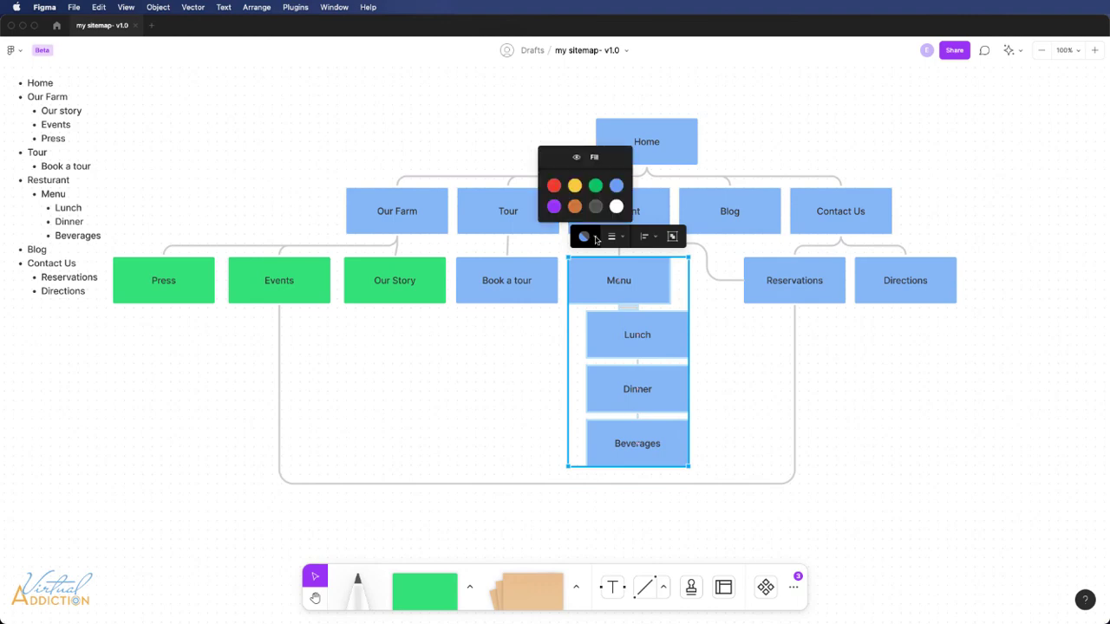
left_click(575, 185)
left_click(805, 374)
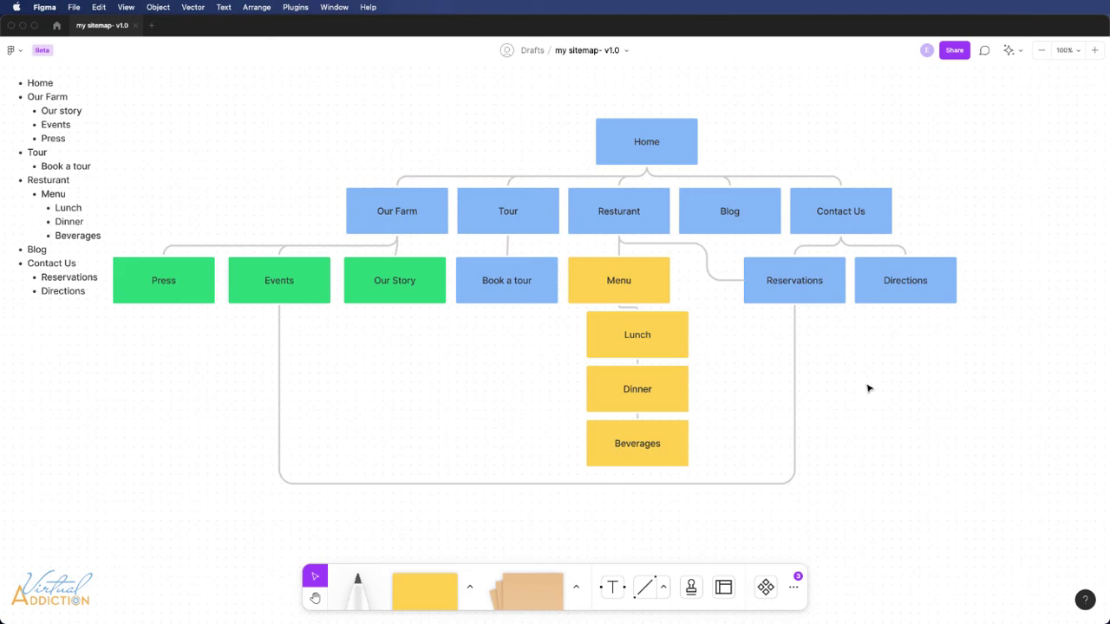
Move the bulleted list to the lower left, select the whole sitemap, and go Home
left_click_drag(151, 159, 179, 454)
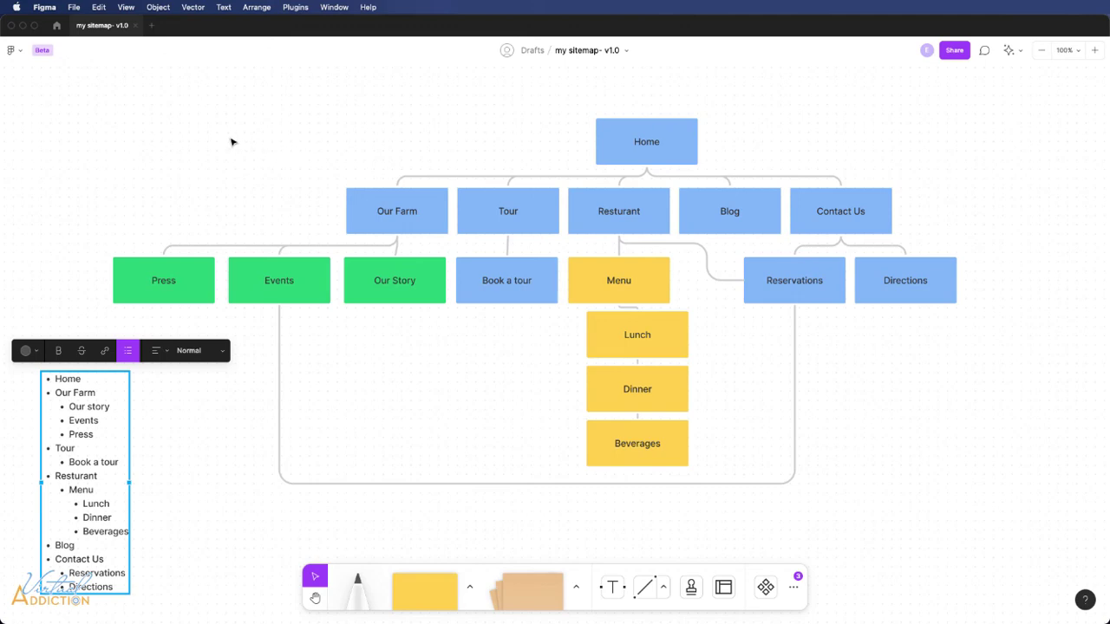
left_click_drag(195, 80, 987, 494)
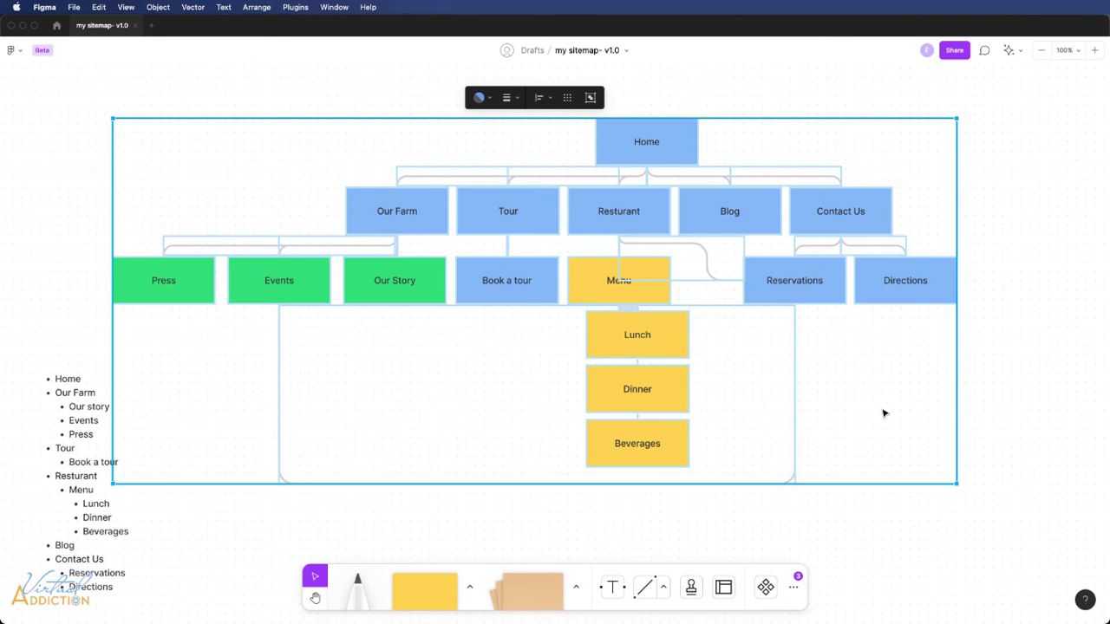
left_click(57, 27)
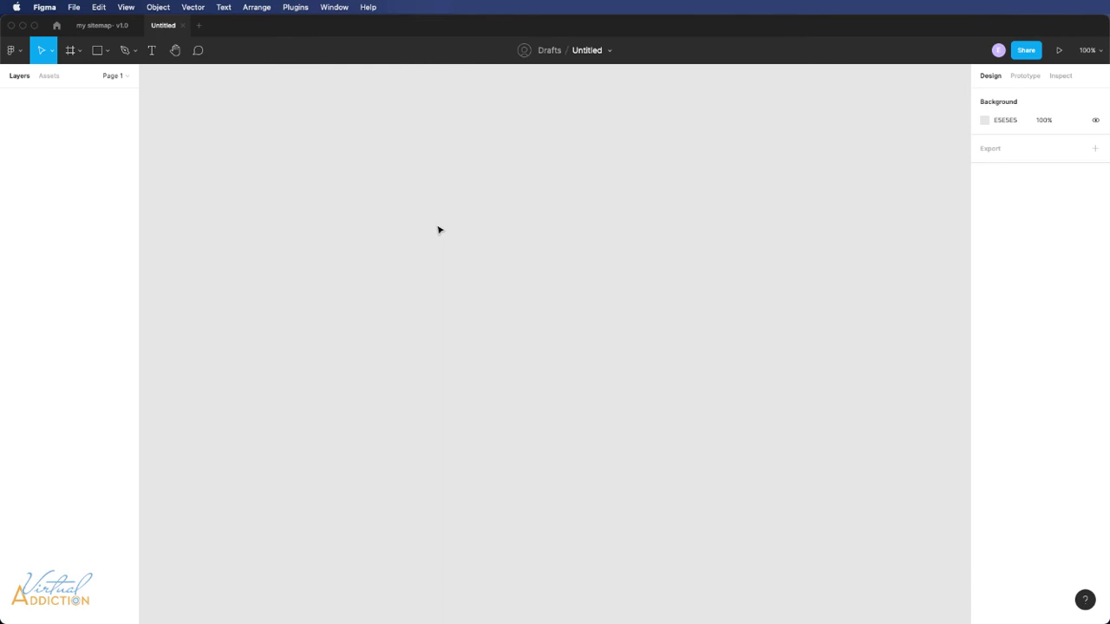
Paste the sitemap diagram and draw Frame 1 around it
key("super+v")
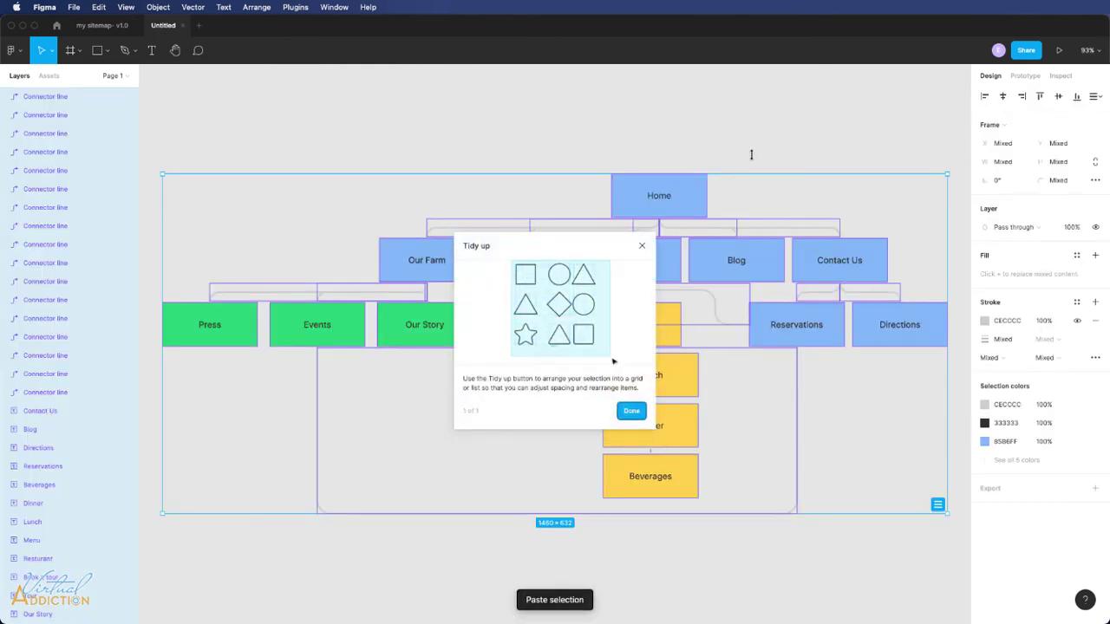
left_click(631, 411)
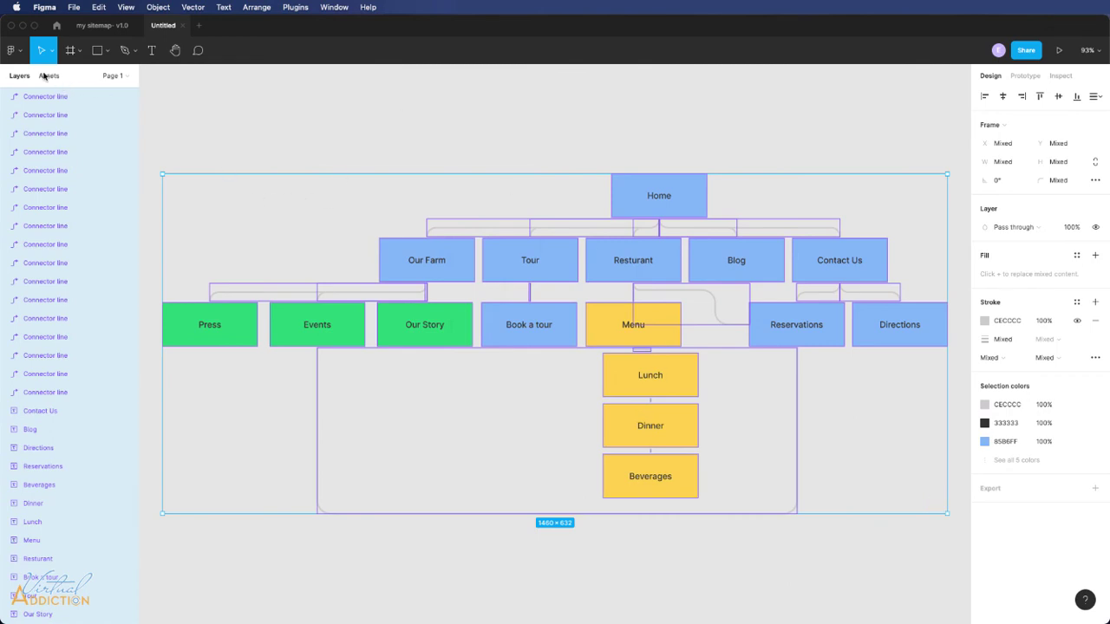
left_click(71, 56)
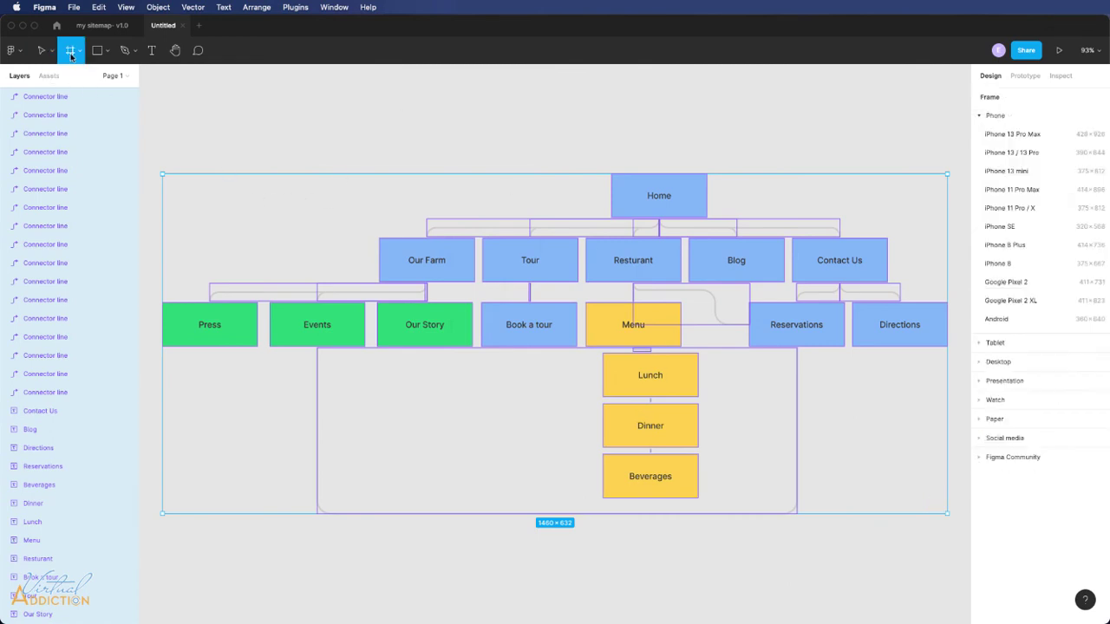
left_click_drag(157, 98, 911, 568)
Resize Frame 1 to fit and centre the diagram inside it
scroll(867, 561, "left", 2)
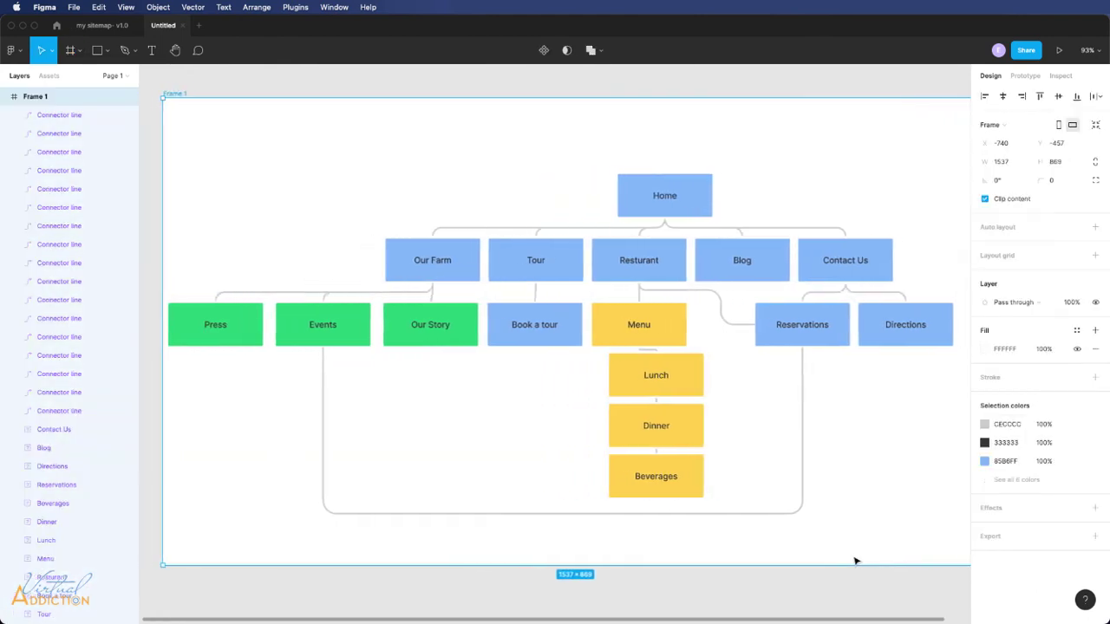
key("super+minus")
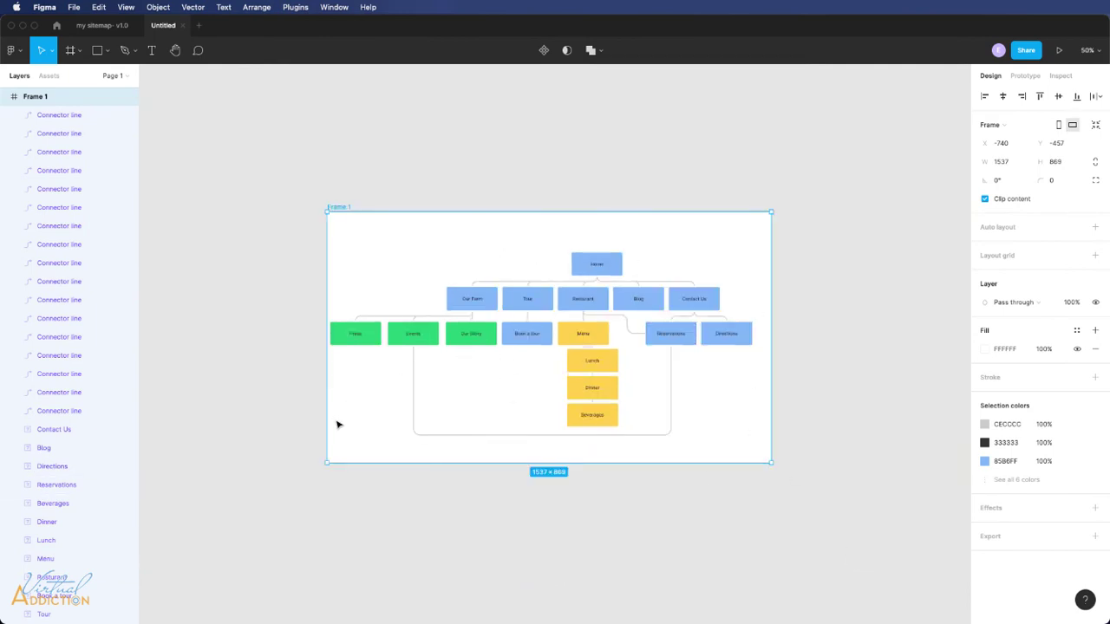
mouse_move(326, 462)
left_mouse_down()
mouse_move(285, 460)
mouse_move(347, 462)
mouse_move(335, 463)
left_mouse_up()
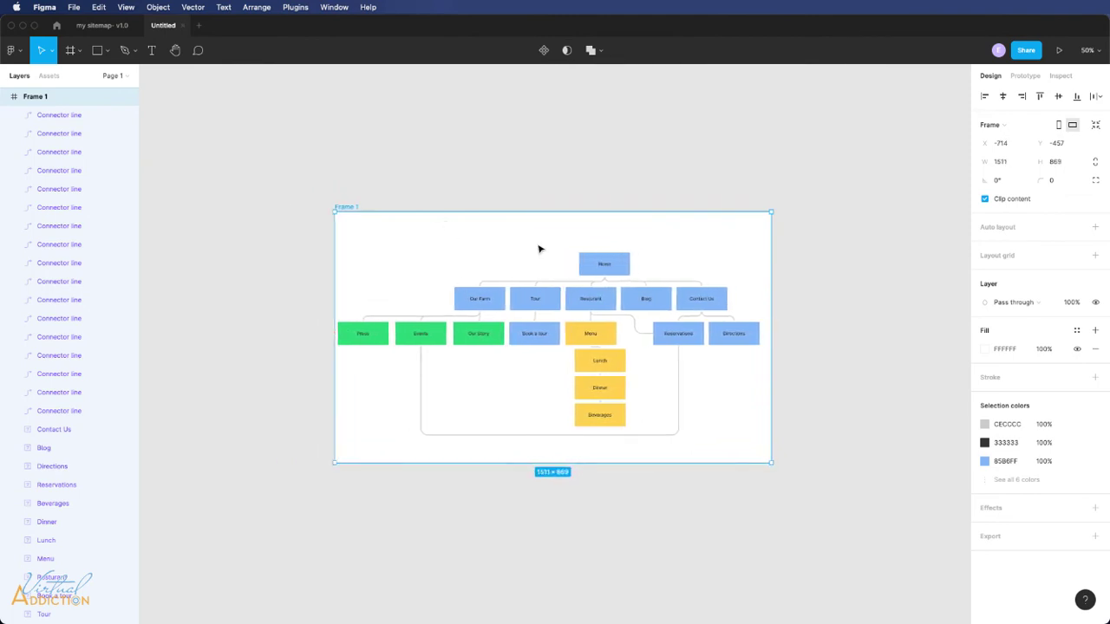
left_click_drag(290, 204, 760, 431)
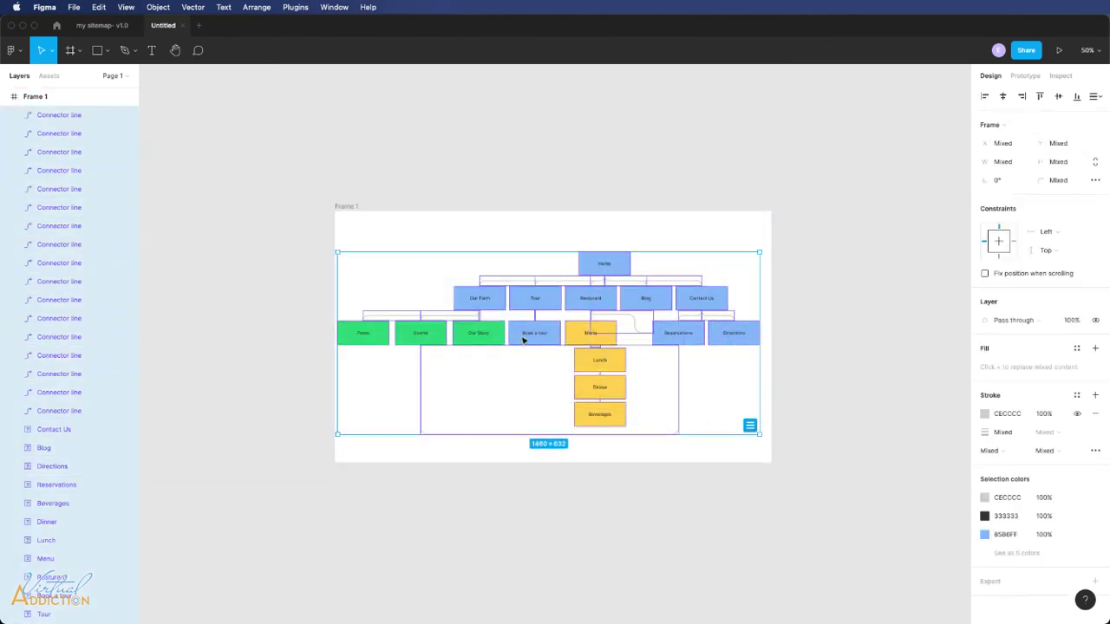
left_click_drag(524, 341, 530, 341)
left_click(797, 370)
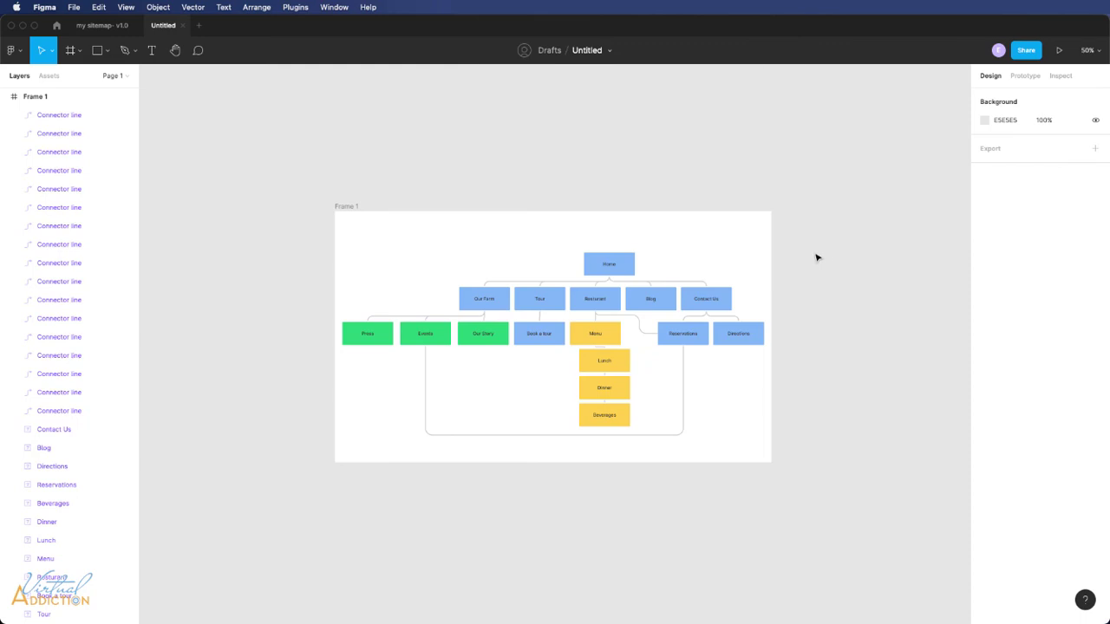
left_click(1027, 51)
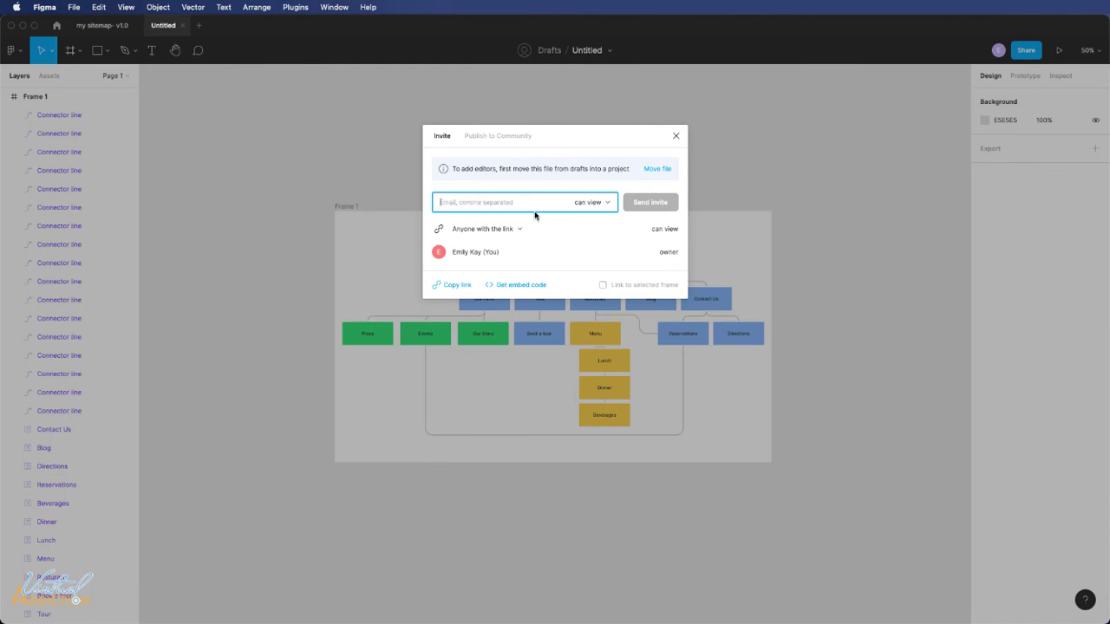
left_click(676, 137)
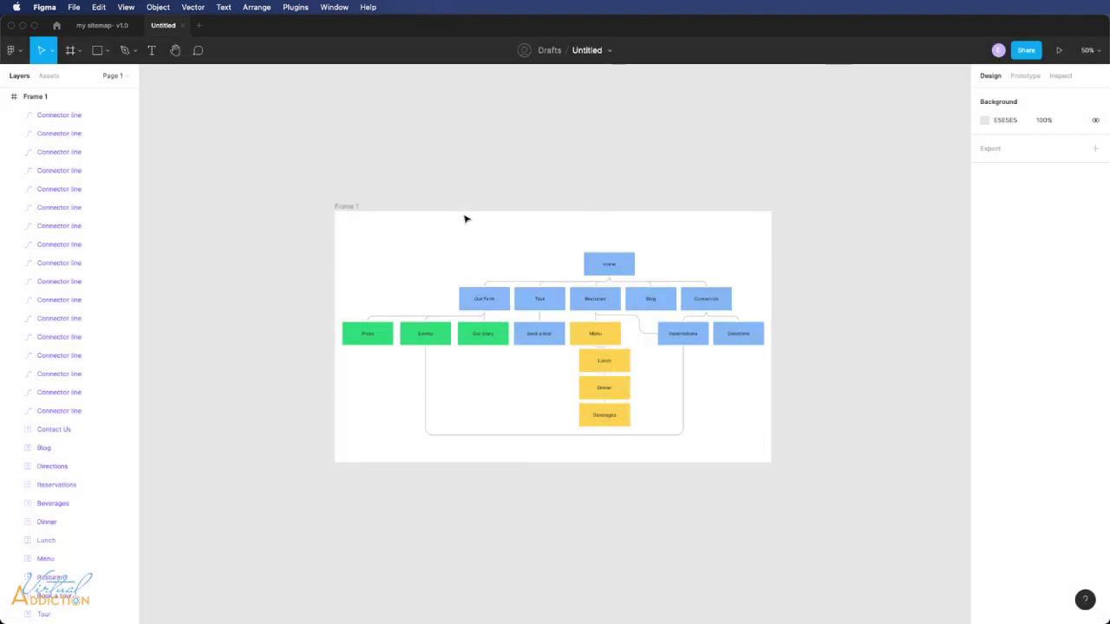
Export Frame 1 via Export Frames to PDF as siteMap.pdf in Documents
left_click(347, 206)
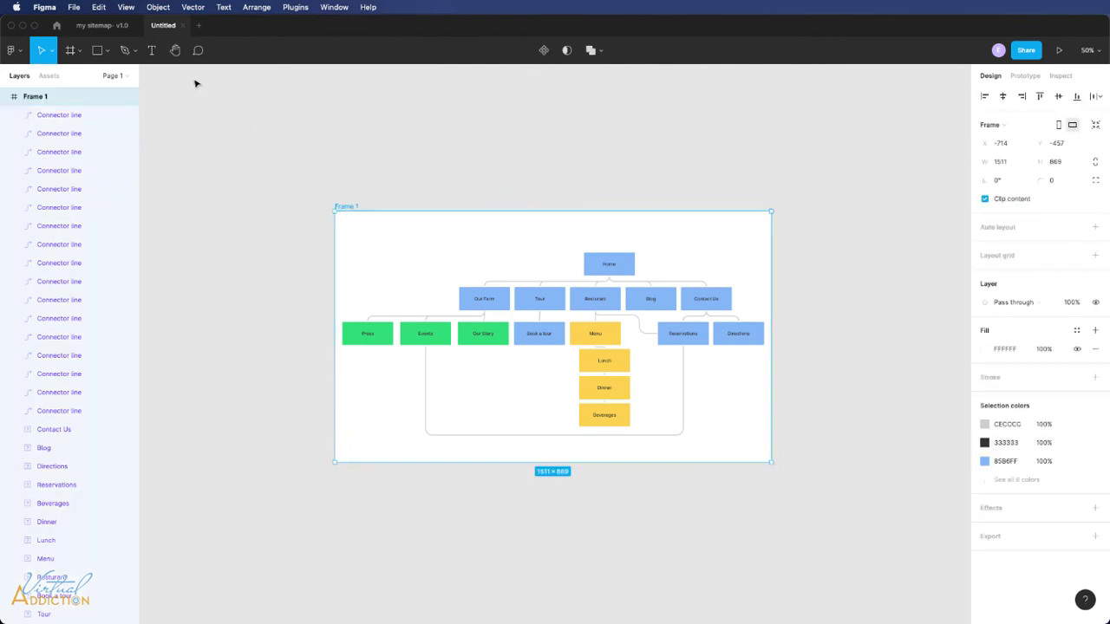
left_click(75, 8)
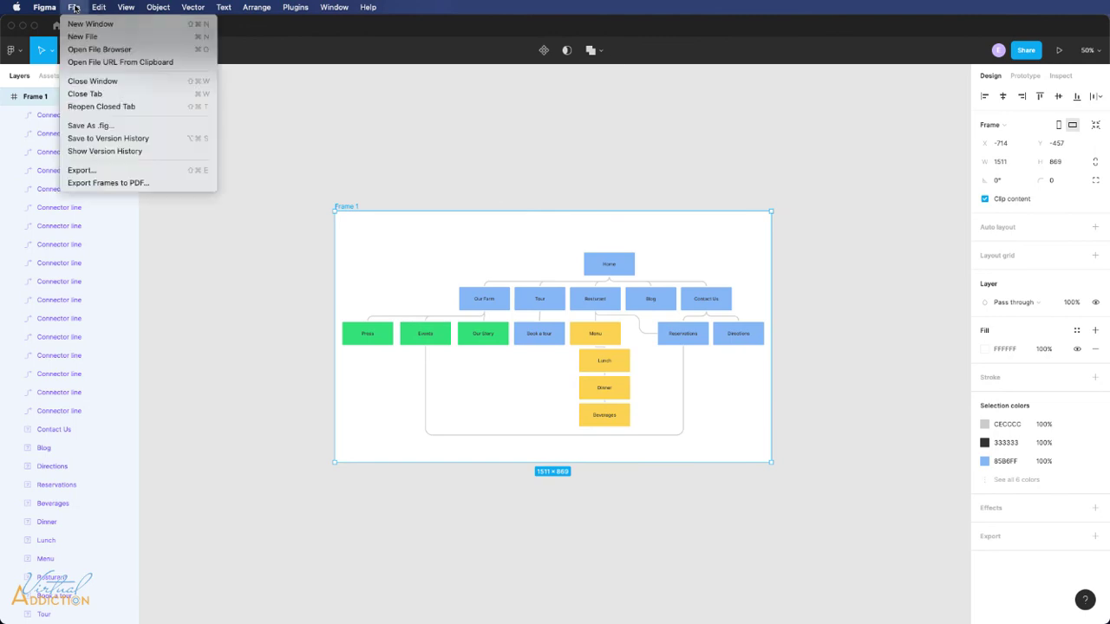
left_click(86, 184)
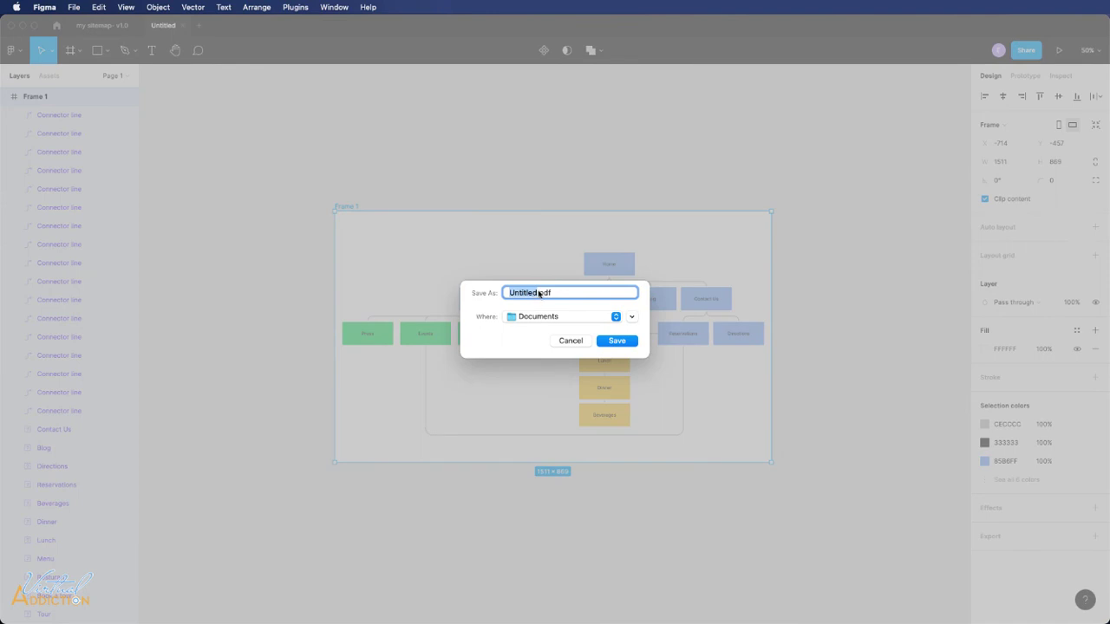
type("siteMap")
left_click(538, 293)
left_click(616, 341)
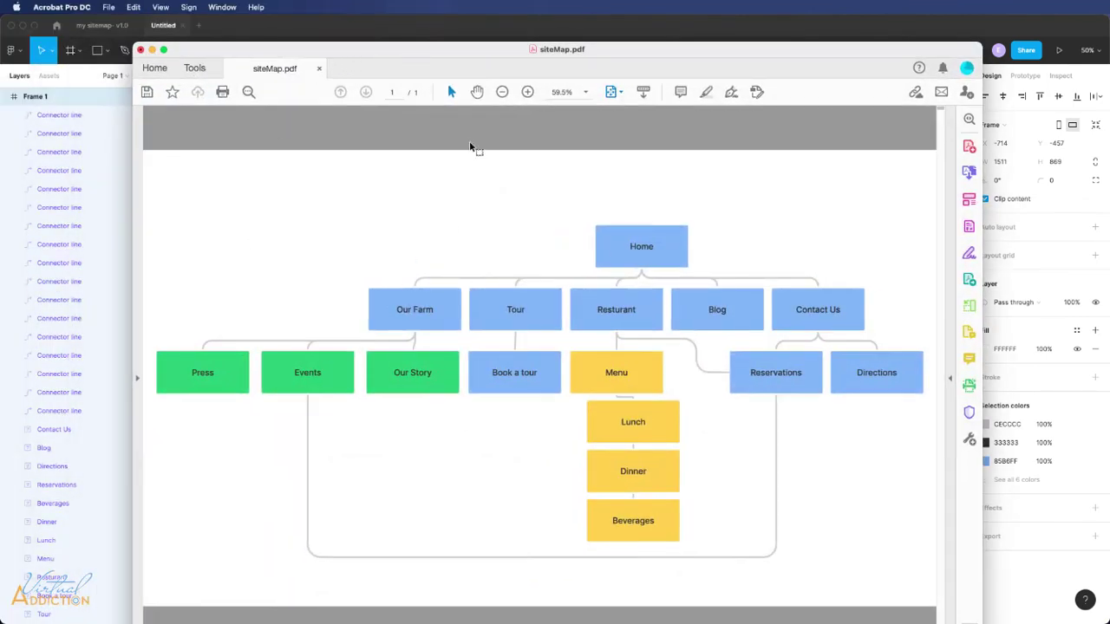
Zoom out to view the whole siteMap.pdf page, then close it in Acrobat
left_click(502, 92)
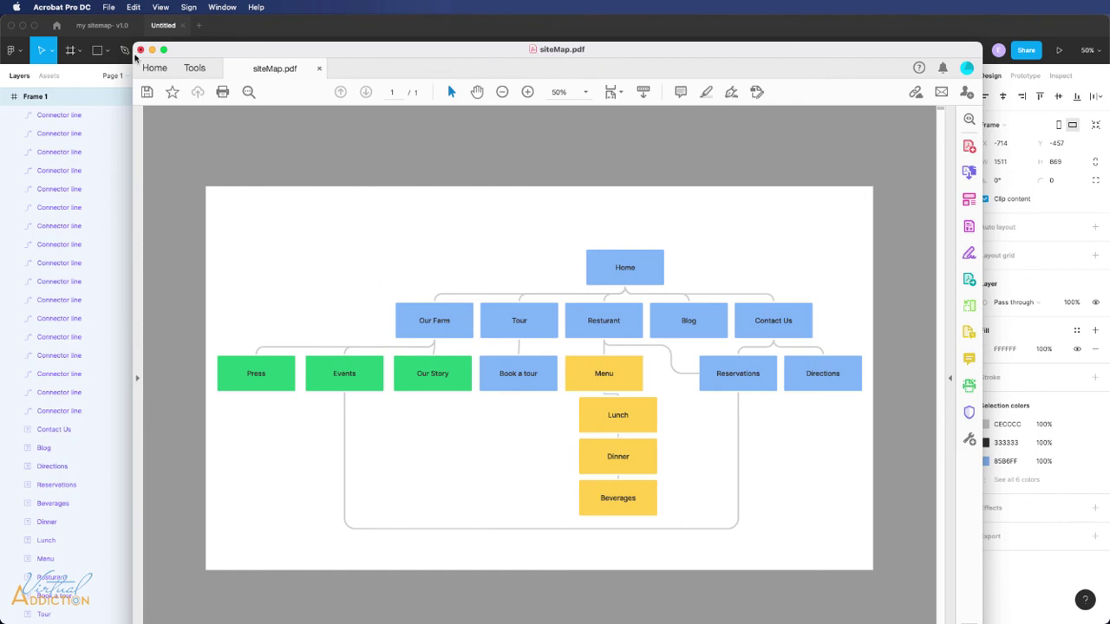
left_click(275, 30)
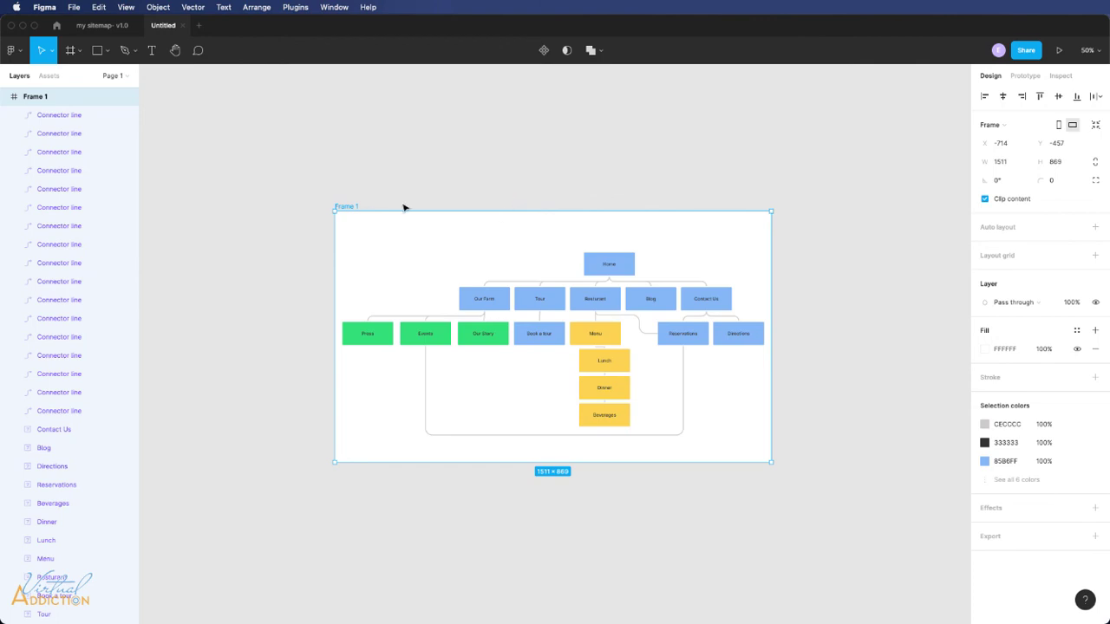
Switch to the my sitemap- v1.0 board, then return to the Figma home file browser
left_click(95, 29)
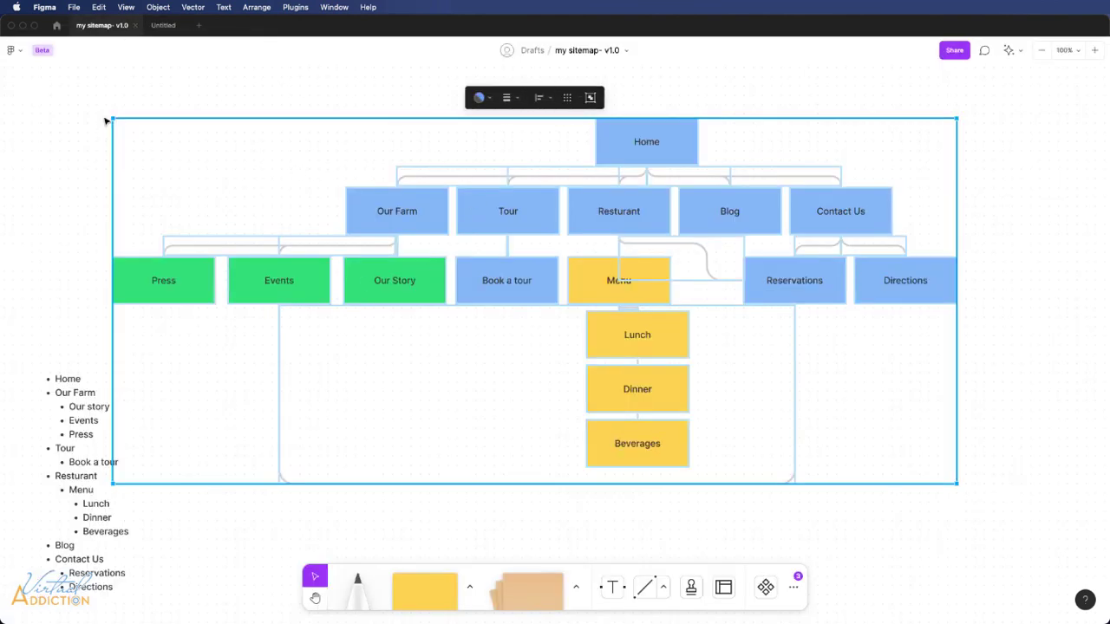
left_click(57, 26)
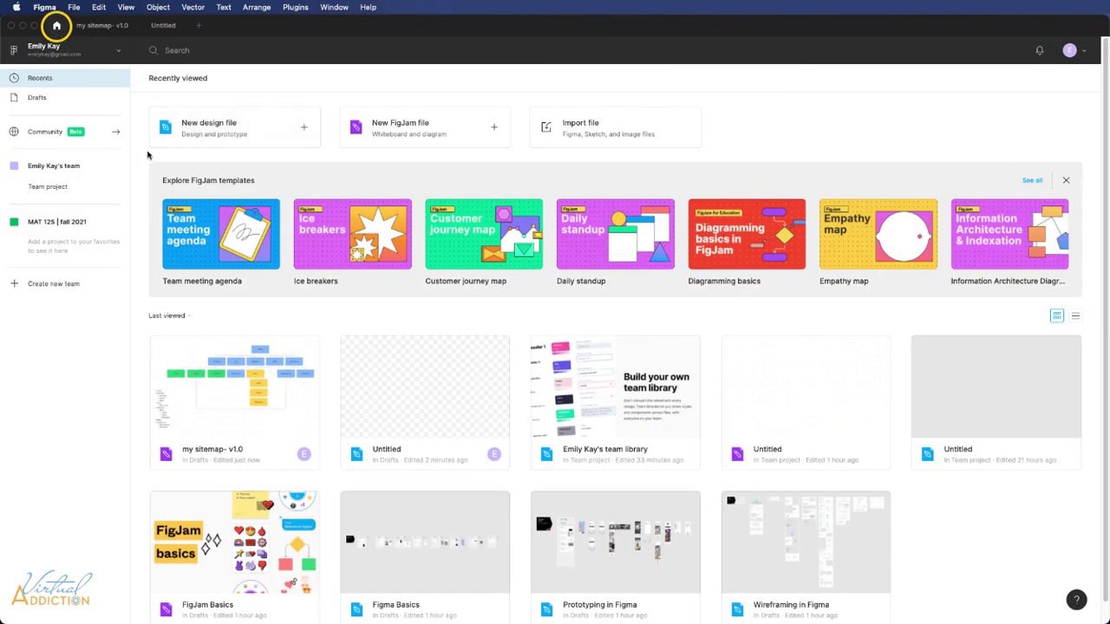
mouse_move(230, 218)
mouse_move(563, 271)
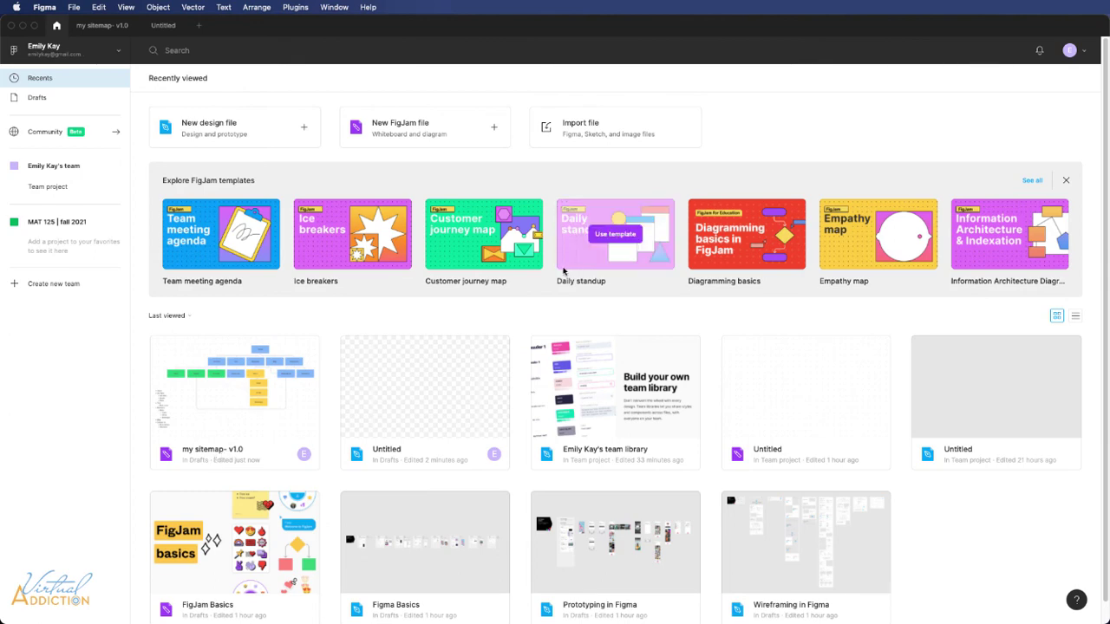